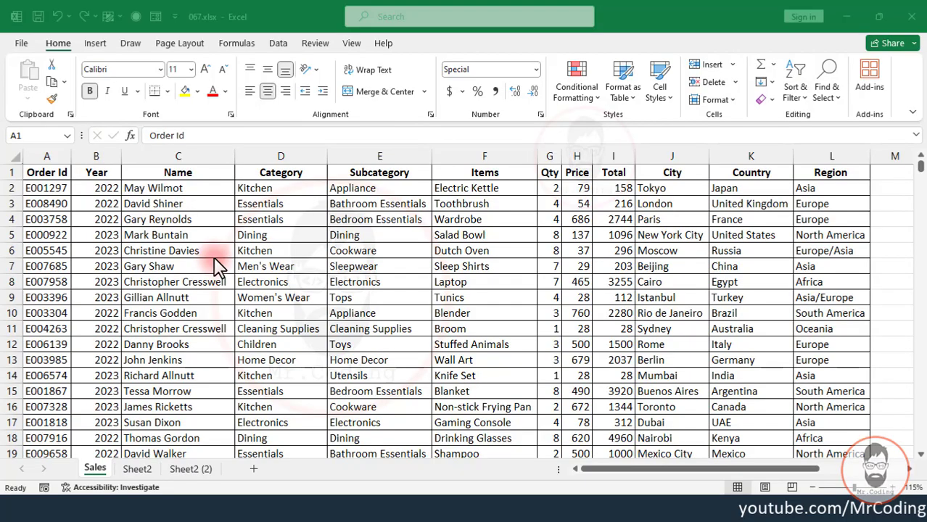
Insert a PivotTable from the Sales data range A1:L2340, placed at cell N4 of the same worksheet
{"action": "left_click", "coordinate": [163, 235]}
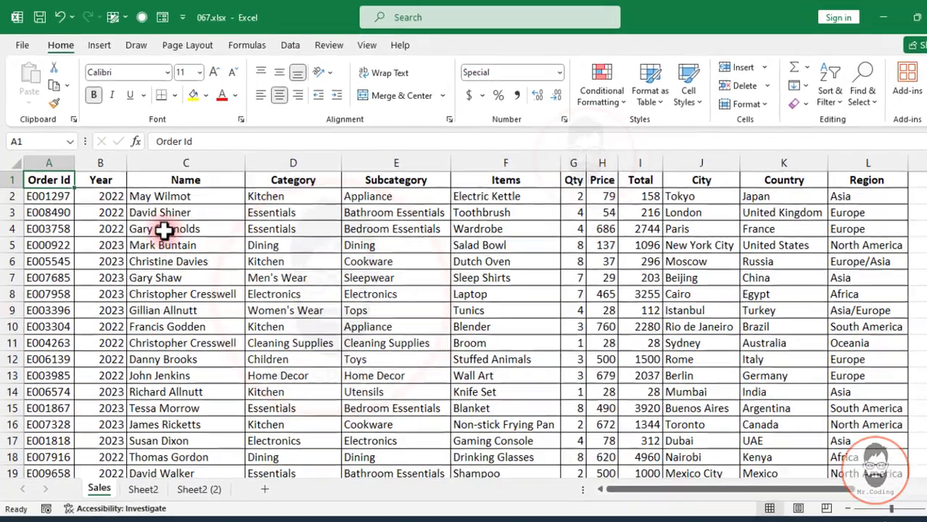
{"action": "key", "text": "ctrl+shift+End"}
{"action": "left_click", "coordinate": [95, 42]}
{"action": "left_click", "coordinate": [37, 81]}
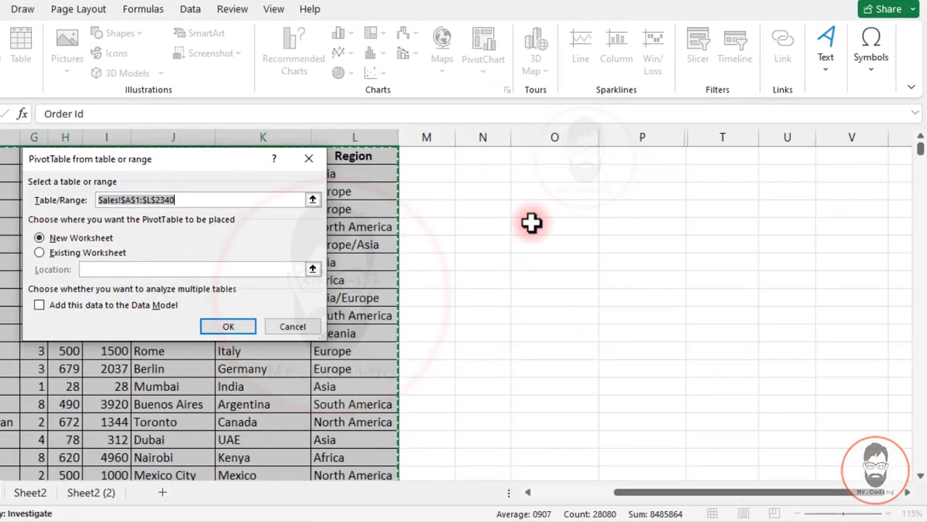
{"action": "left_click", "coordinate": [94, 251]}
{"action": "left_click", "coordinate": [480, 208]}
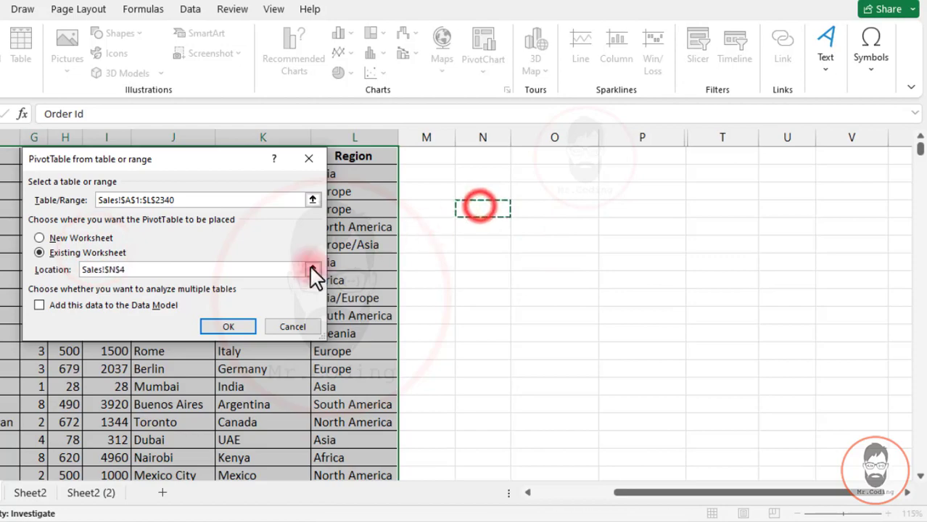
{"action": "left_click", "coordinate": [218, 324]}
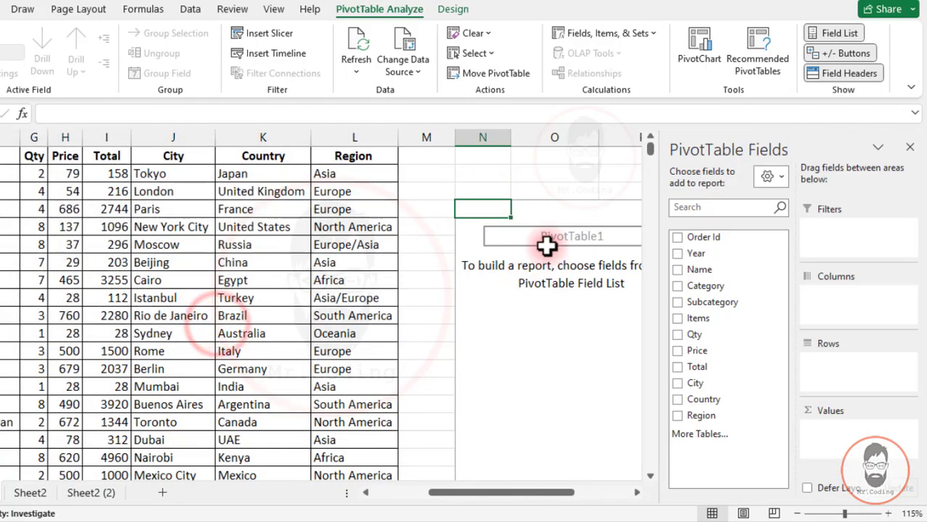
Add Category to the PivotTable's rows and add Qty twice to its values
{"action": "left_click_drag", "start_coordinate": [503, 496], "coordinate": [539, 497]}
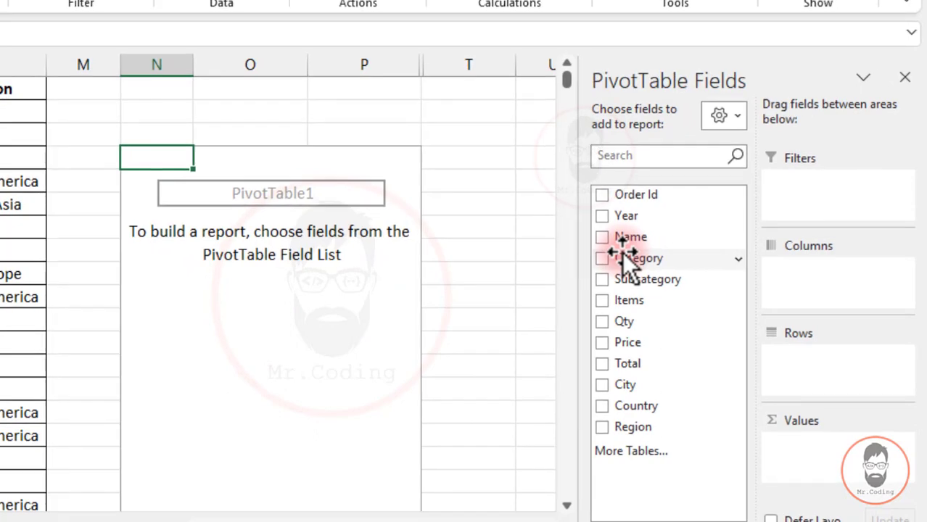
{"action": "left_click_drag", "start_coordinate": [622, 251], "coordinate": [790, 371]}
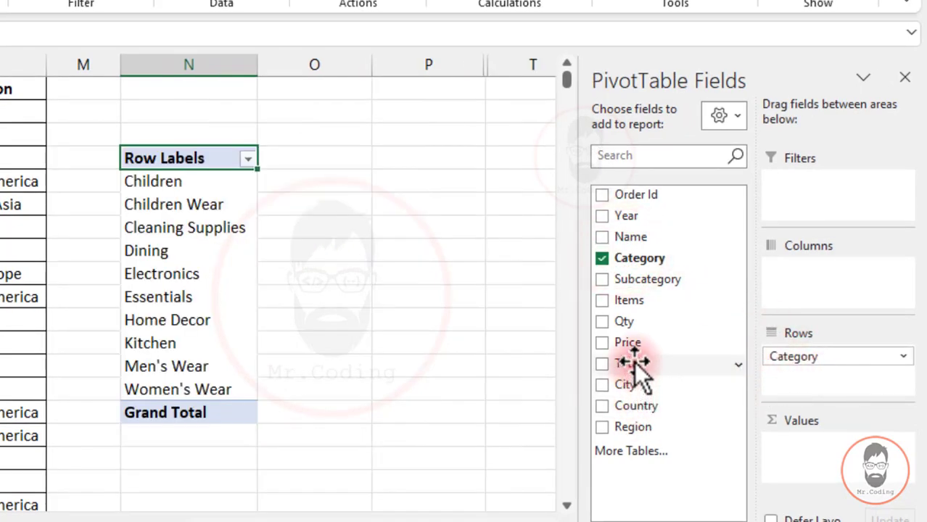
{"action": "left_click_drag", "start_coordinate": [631, 324], "coordinate": [823, 462]}
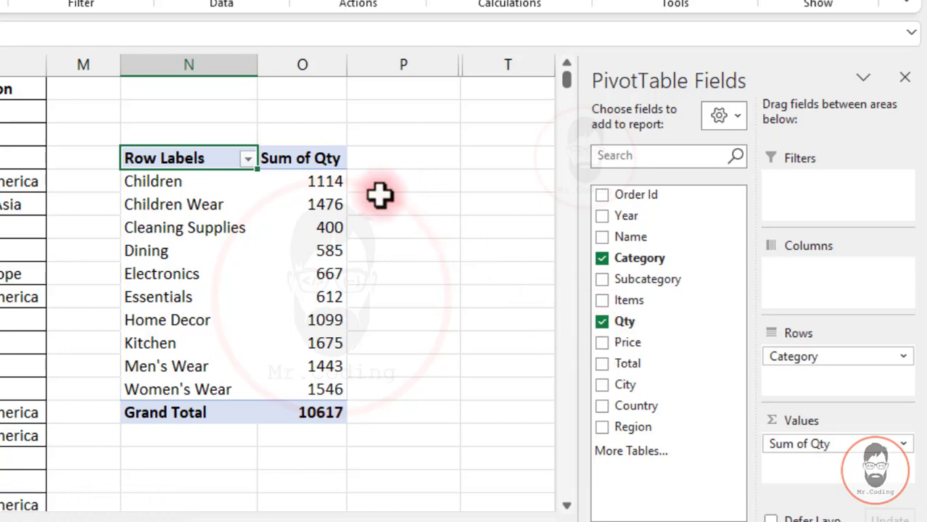
{"action": "left_click_drag", "start_coordinate": [639, 325], "coordinate": [823, 473]}
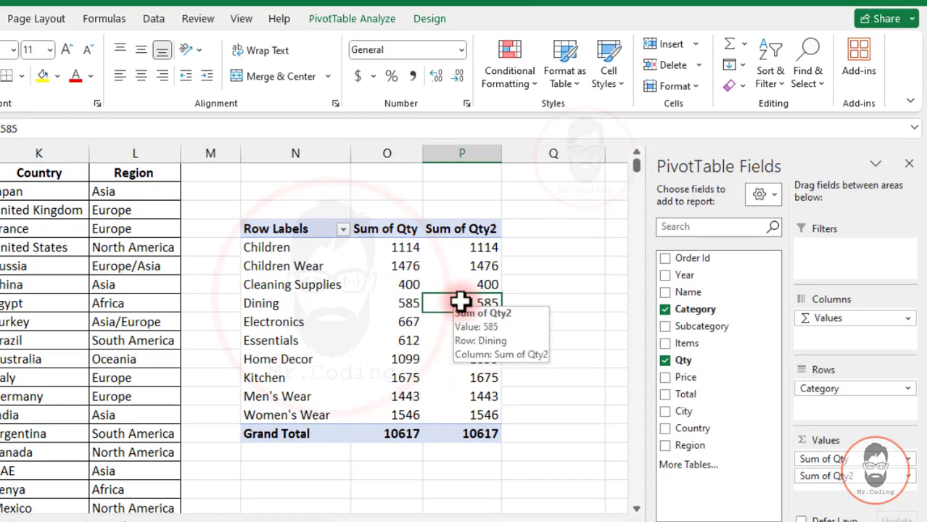
Show the second Qty column as Rank Largest to Smallest with Category as the base field
{"action": "right_click", "coordinate": [368, 259]}
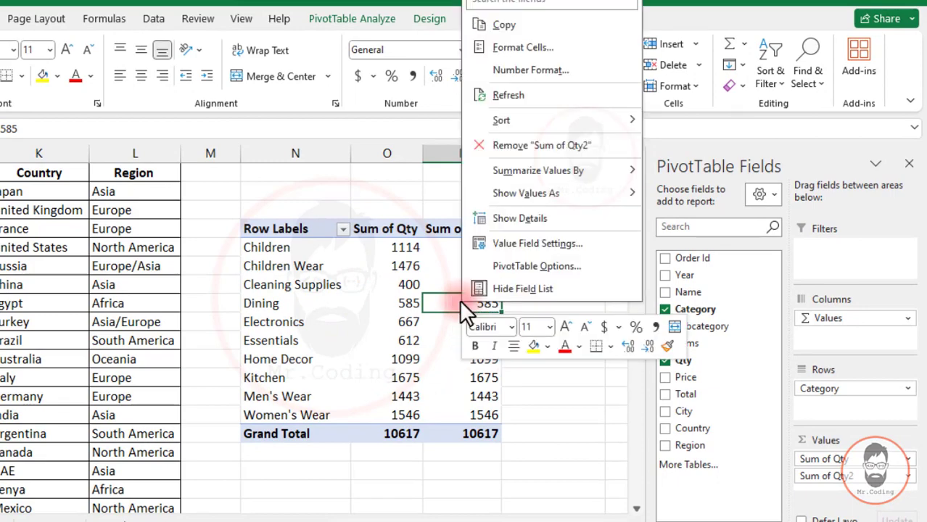
{"action": "mouse_move", "coordinate": [571, 194]}
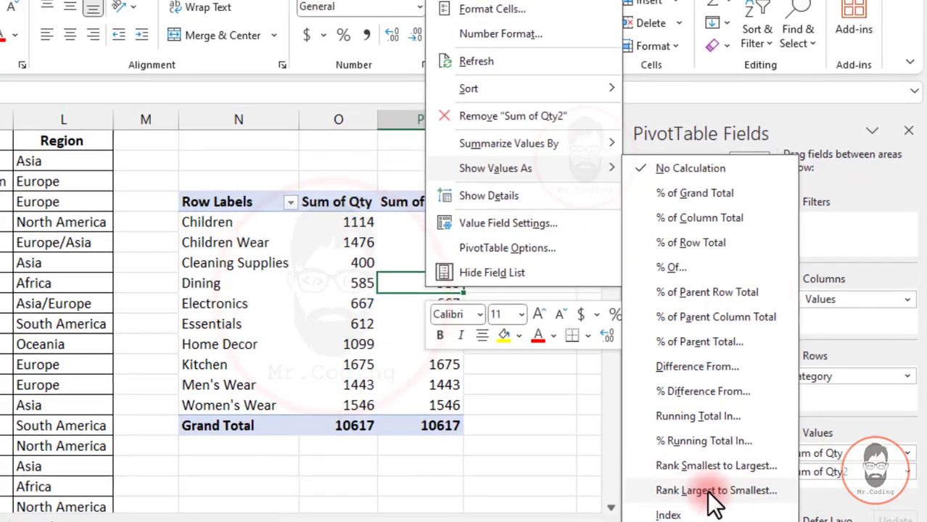
{"action": "left_click", "coordinate": [711, 491]}
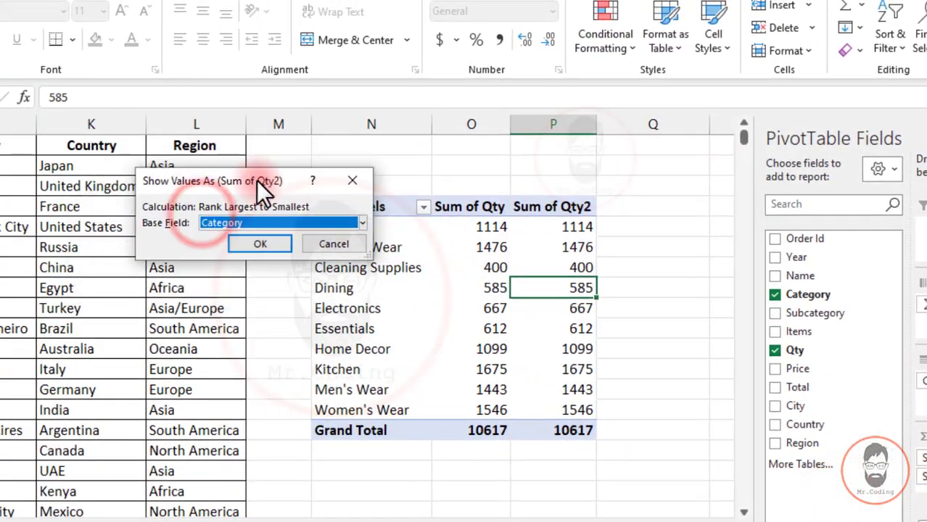
{"action": "left_click_drag", "start_coordinate": [256, 180], "coordinate": [184, 196]}
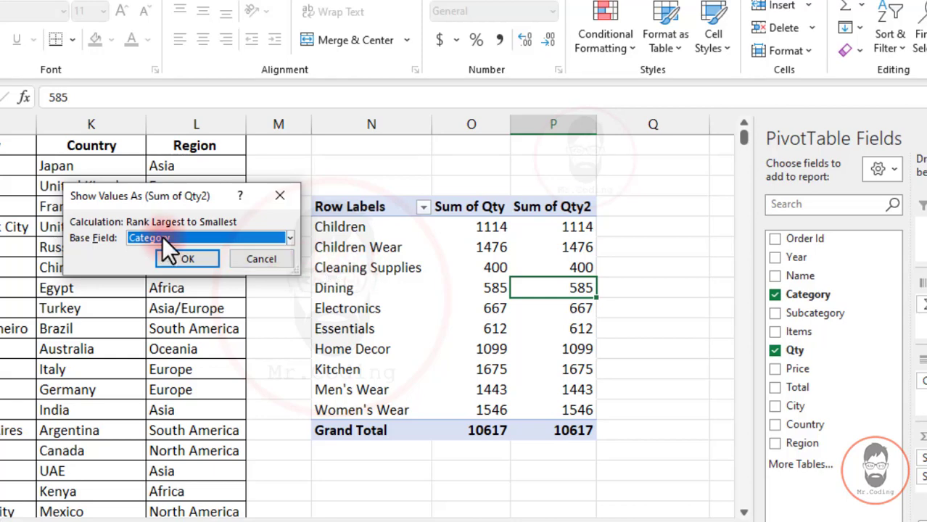
{"action": "left_click", "coordinate": [186, 259]}
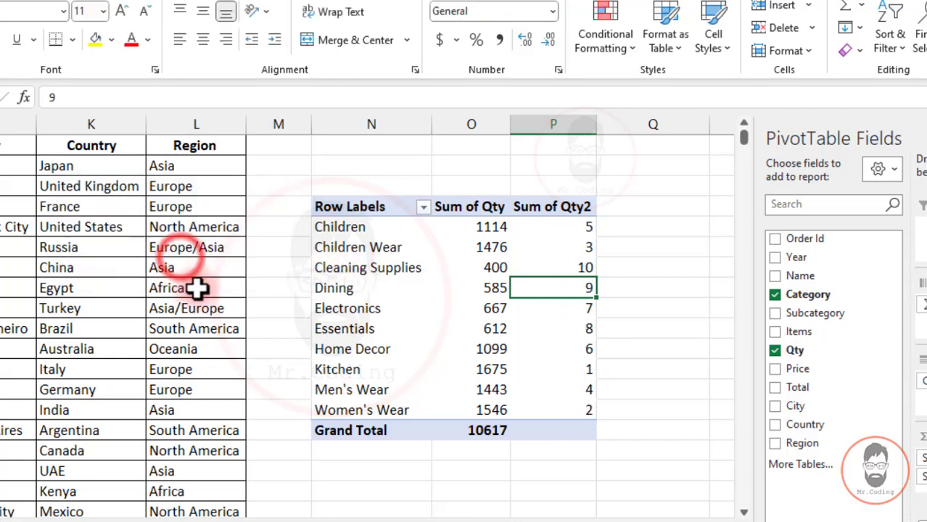
Compare each category's summed quantity with its rank in the neighbouring column
{"action": "left_click", "coordinate": [483, 368]}
{"action": "left_click", "coordinate": [573, 370]}
{"action": "left_click", "coordinate": [481, 412]}
{"action": "left_click", "coordinate": [574, 411]}
{"action": "left_click", "coordinate": [490, 248]}
{"action": "left_click", "coordinate": [574, 249]}
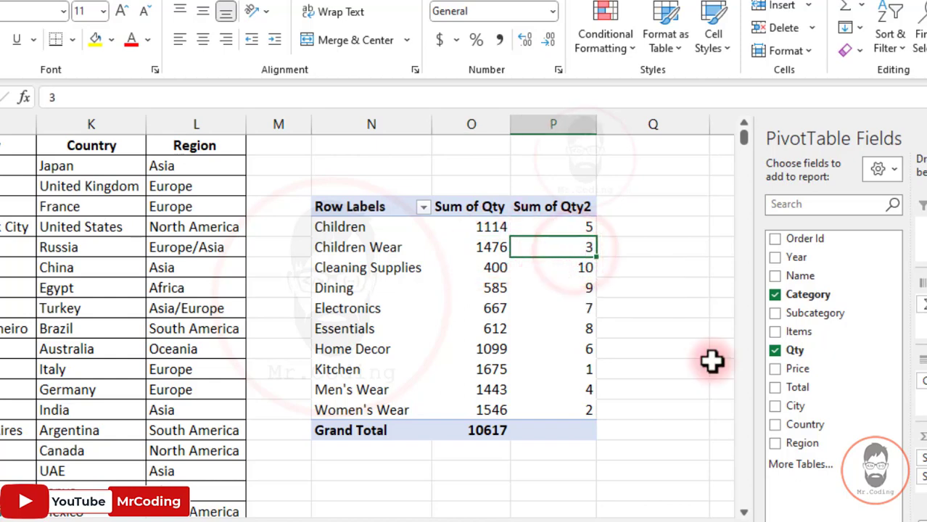
{"action": "left_click_drag", "start_coordinate": [492, 390], "coordinate": [557, 389]}
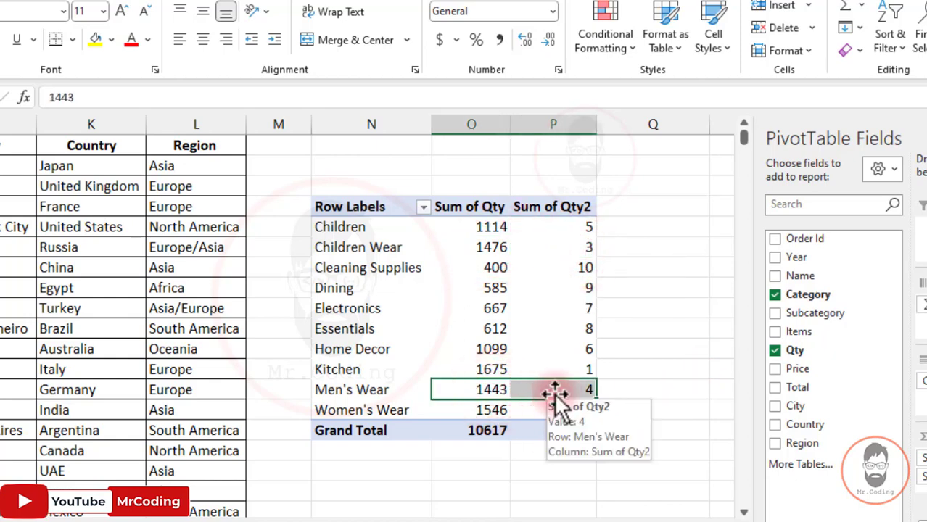
{"action": "left_click_drag", "start_coordinate": [577, 228], "coordinate": [580, 247]}
{"action": "left_click_drag", "start_coordinate": [590, 318], "coordinate": [582, 408]}
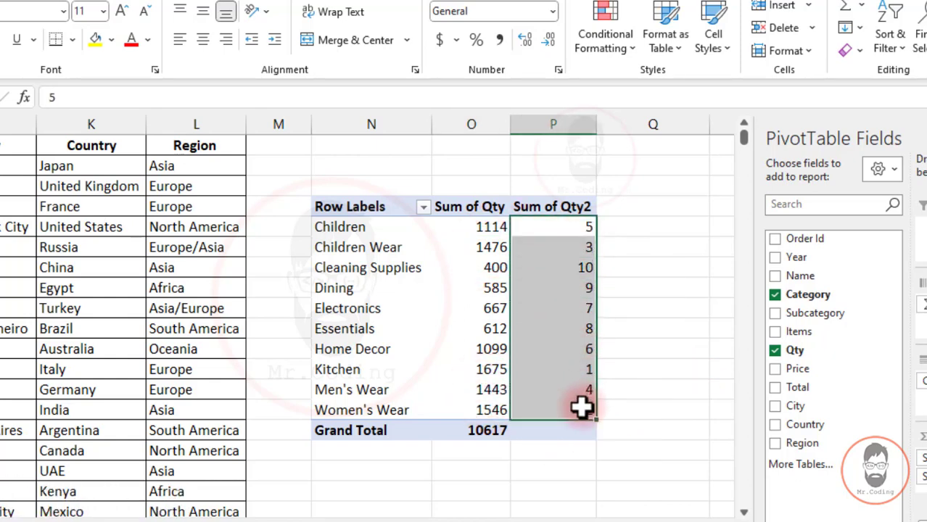
{"action": "left_click", "coordinate": [577, 327]}
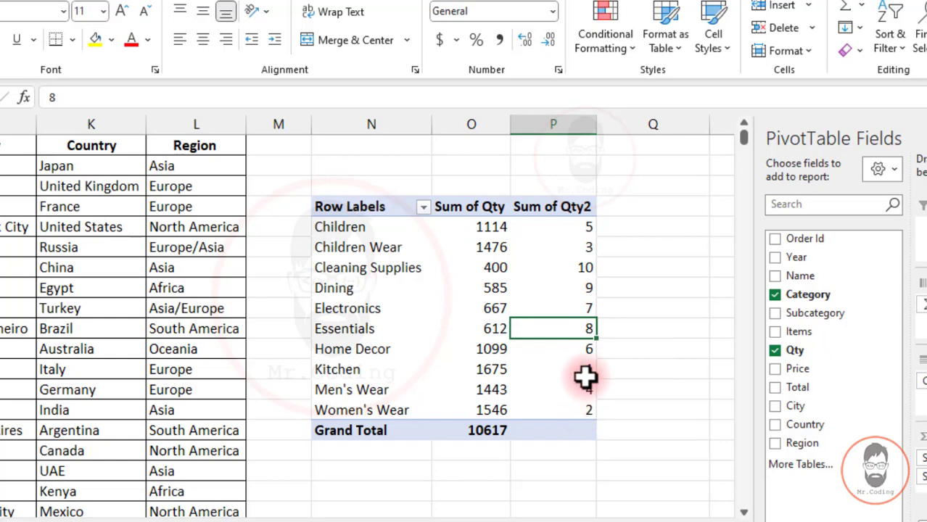
Show the second Qty column as Rank Smallest to Largest with base field Category, and check the ranks against the quantities
{"action": "left_click", "coordinate": [552, 267]}
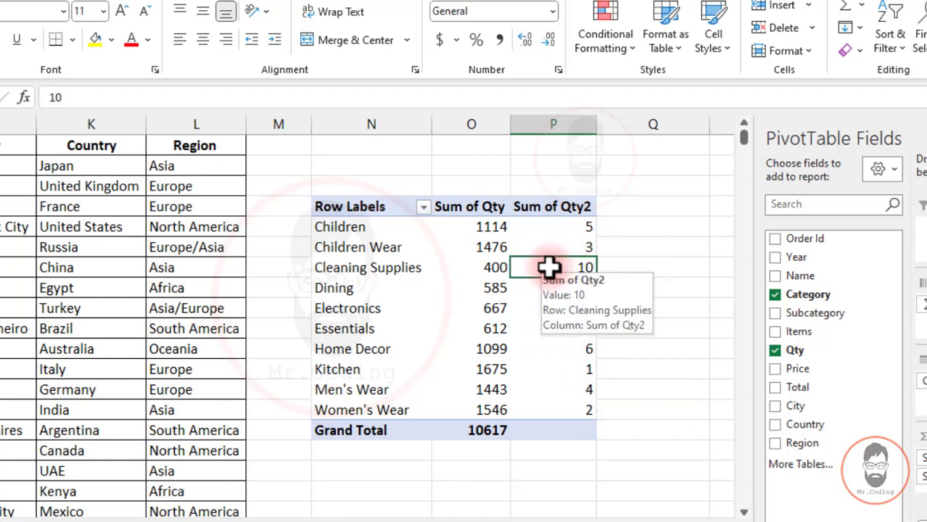
{"action": "right_click", "coordinate": [548, 266]}
{"action": "mouse_move", "coordinate": [703, 153]}
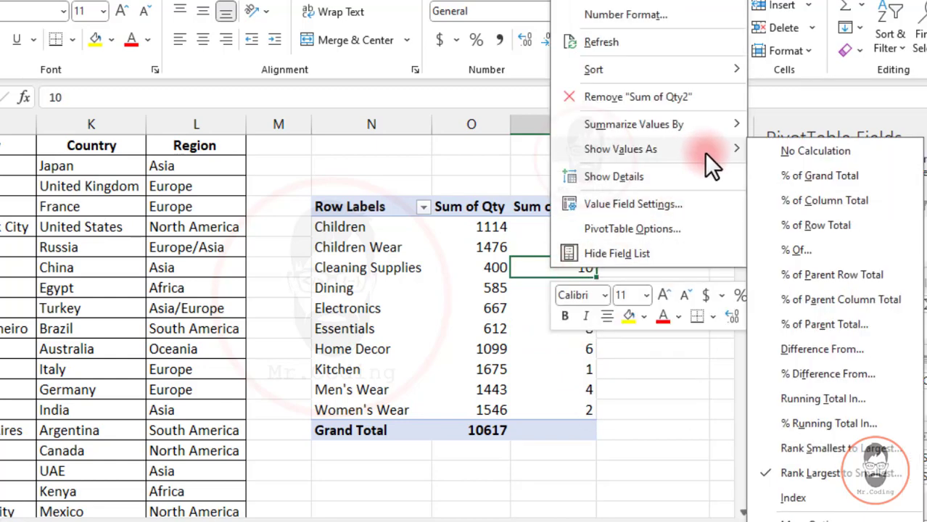
{"action": "left_click", "coordinate": [842, 450]}
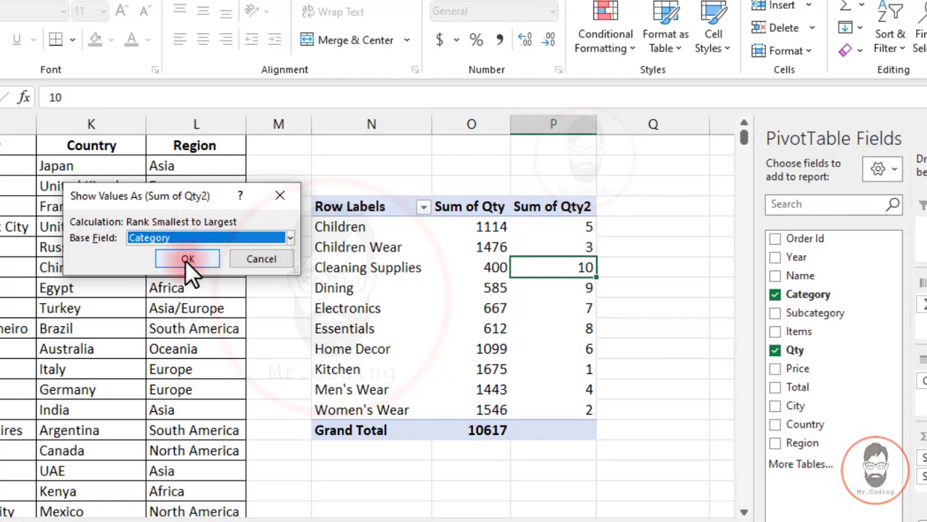
{"action": "left_click", "coordinate": [186, 260]}
{"action": "left_click_drag", "start_coordinate": [488, 270], "coordinate": [583, 270]}
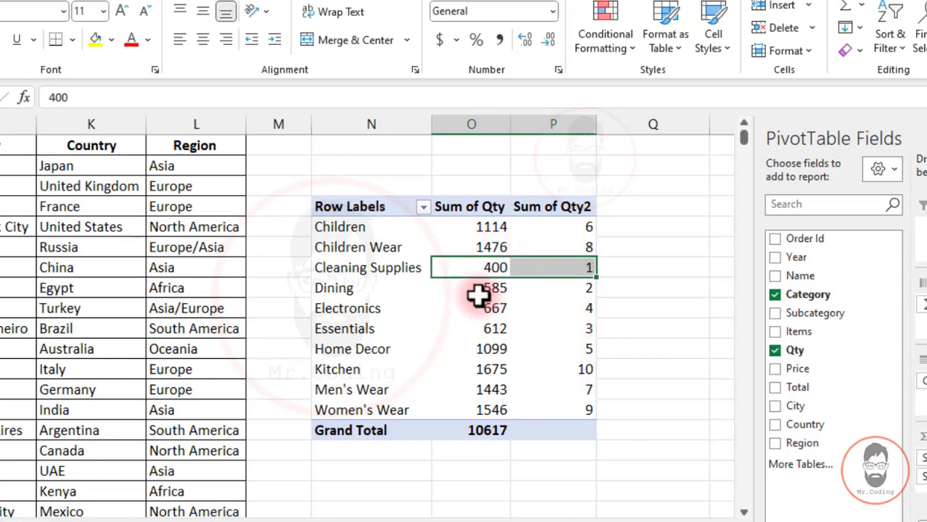
{"action": "left_click_drag", "start_coordinate": [477, 293], "coordinate": [567, 292]}
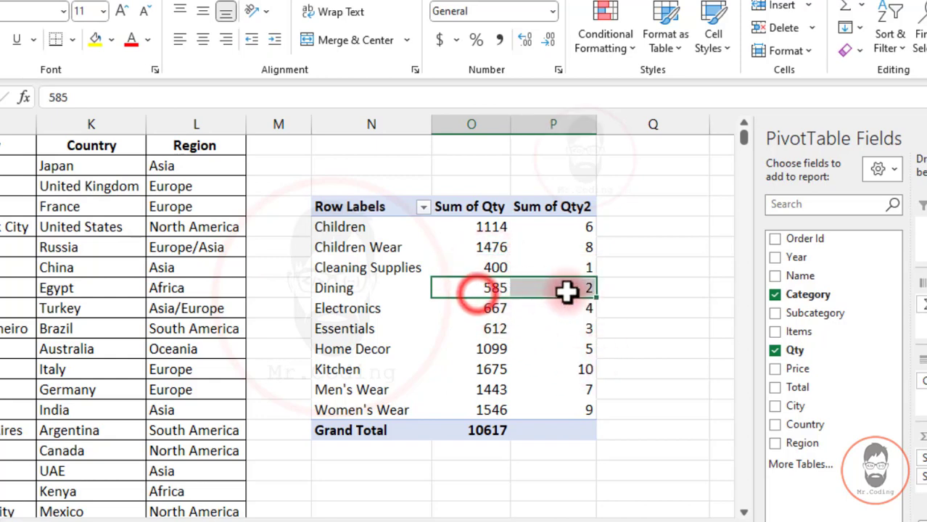
{"action": "left_click", "coordinate": [480, 333]}
{"action": "left_click_drag", "start_coordinate": [508, 330], "coordinate": [566, 330]}
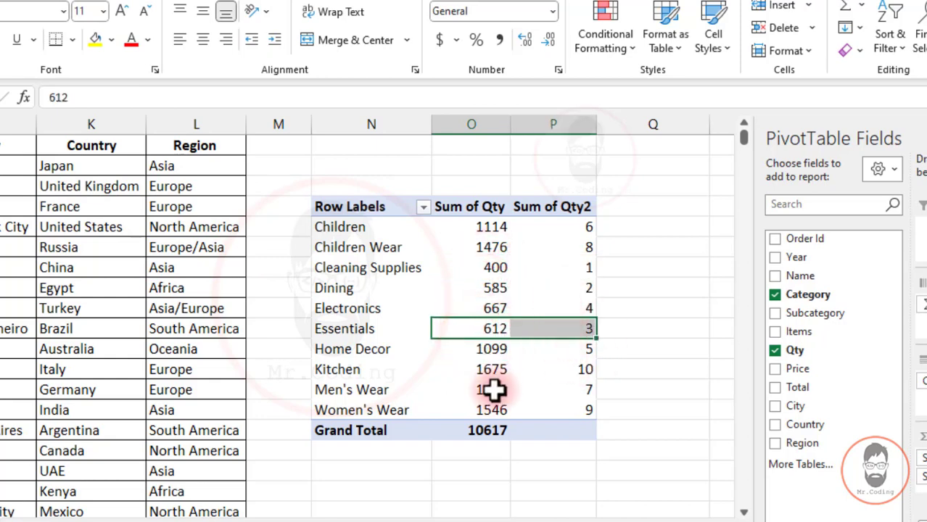
{"action": "left_click_drag", "start_coordinate": [489, 373], "coordinate": [567, 368]}
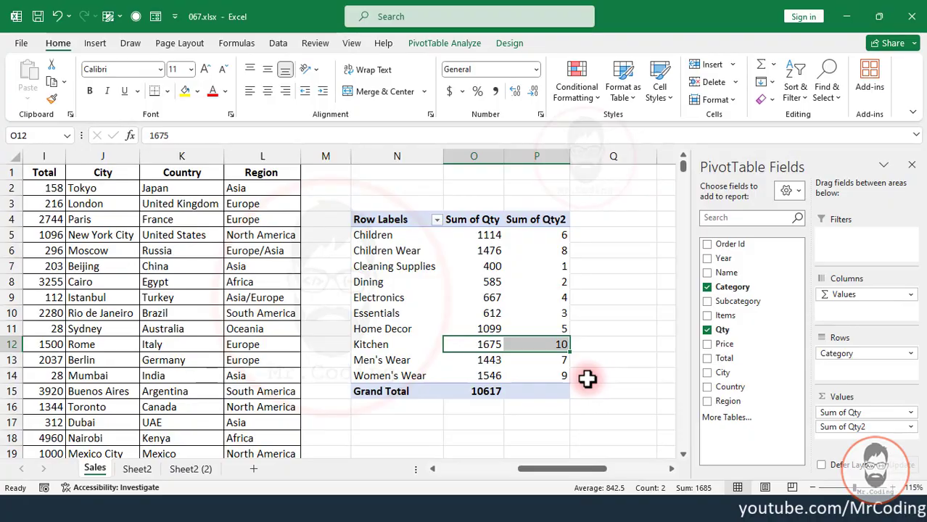
On Sheet2 (2), insert a PivotTable from the data range A1:M2340, placed at cell O4 of the existing worksheet
{"action": "left_click", "coordinate": [191, 469]}
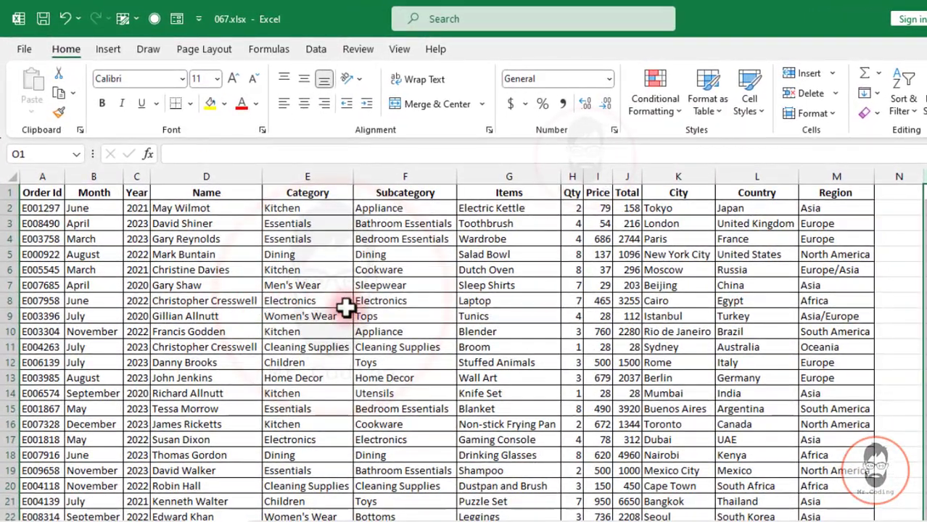
{"action": "left_click", "coordinate": [345, 307]}
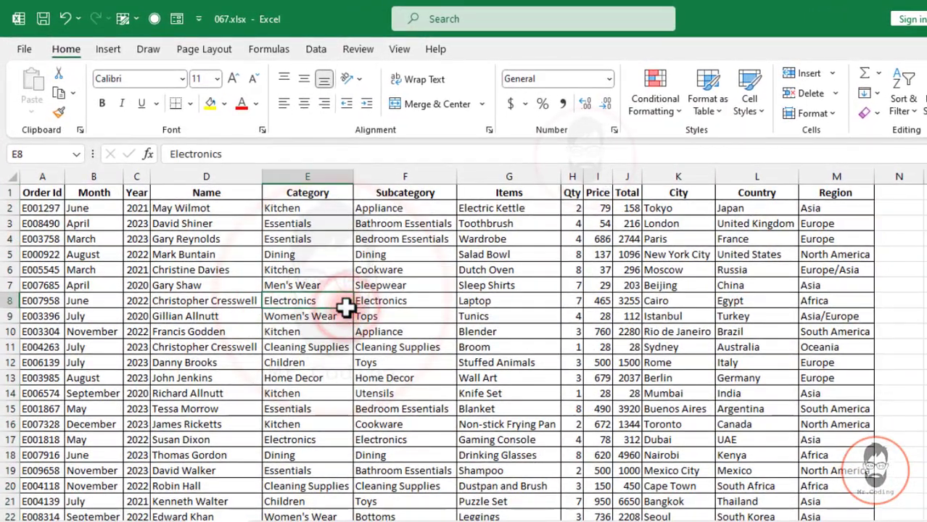
{"action": "key", "text": "ctrl+a"}
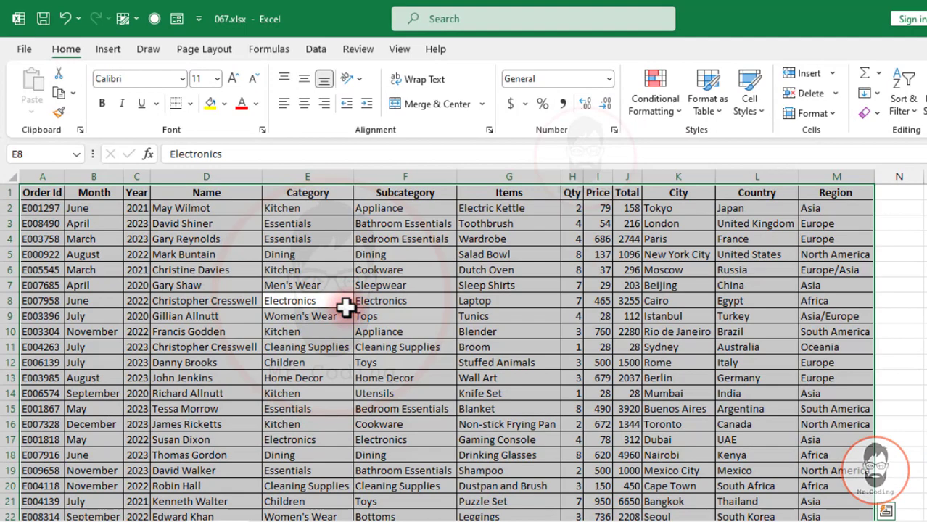
{"action": "left_click", "coordinate": [110, 54]}
{"action": "left_click", "coordinate": [36, 76]}
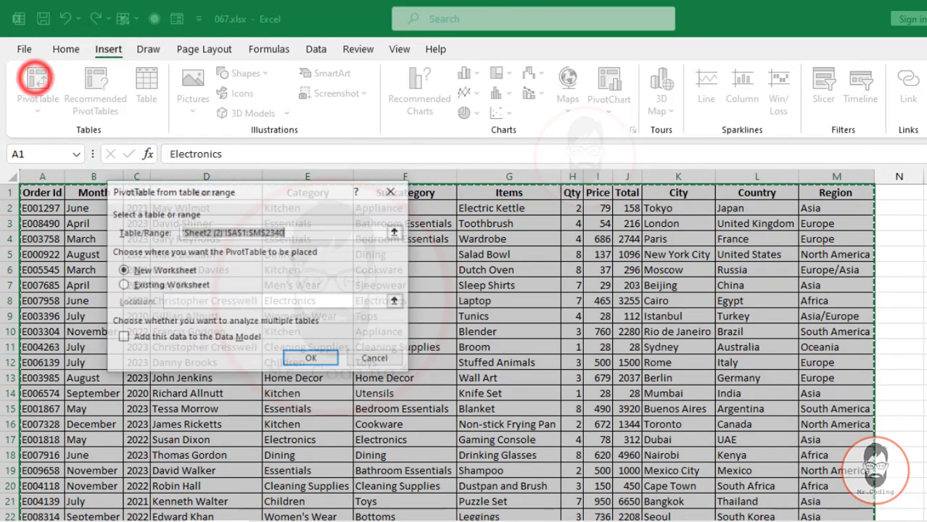
{"action": "left_click_drag", "start_coordinate": [690, 521], "coordinate": [790, 521]}
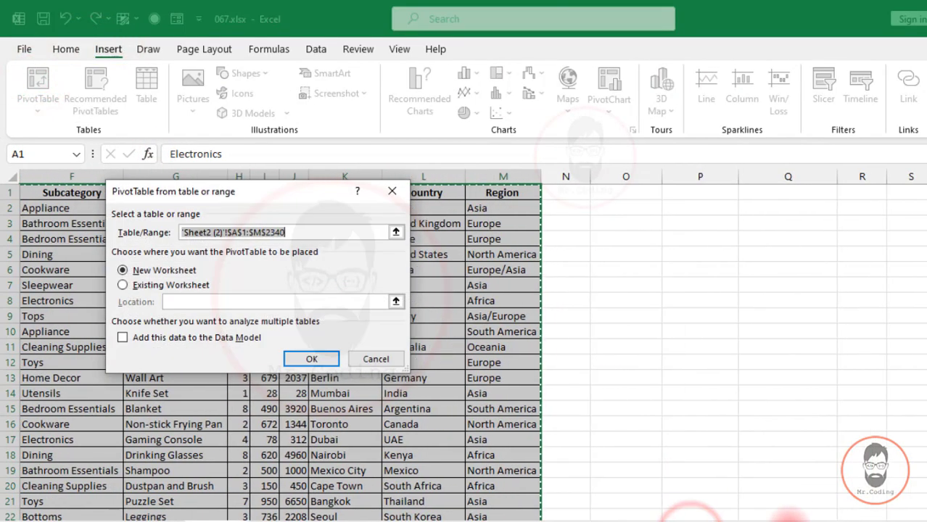
{"action": "left_click", "coordinate": [123, 285]}
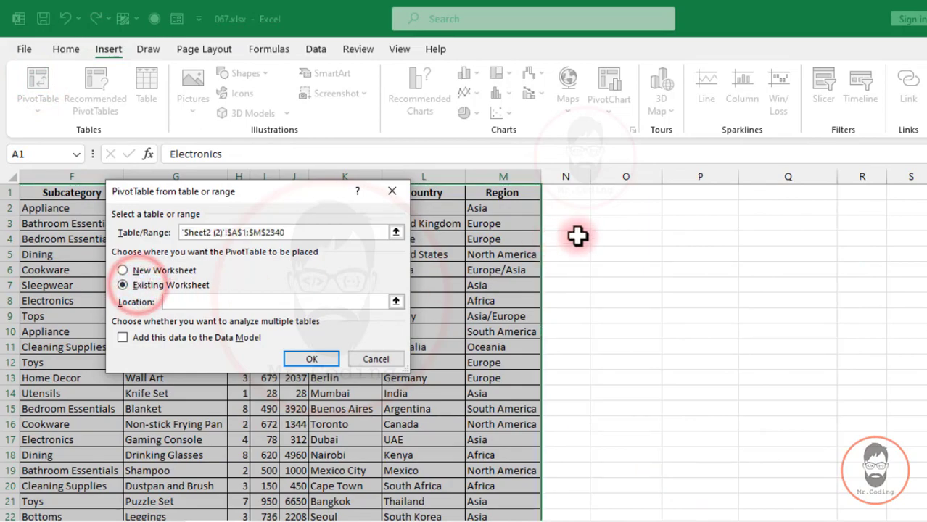
{"action": "left_click", "coordinate": [310, 360]}
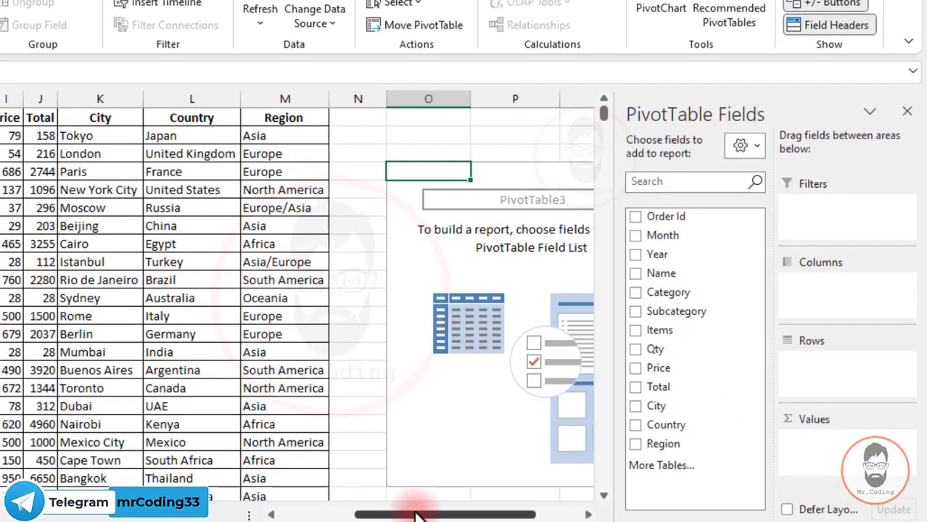
Lay out the new PivotTable with Category in rows and Year in columns, and check the year headings
{"action": "left_click_drag", "start_coordinate": [417, 515], "coordinate": [446, 516]}
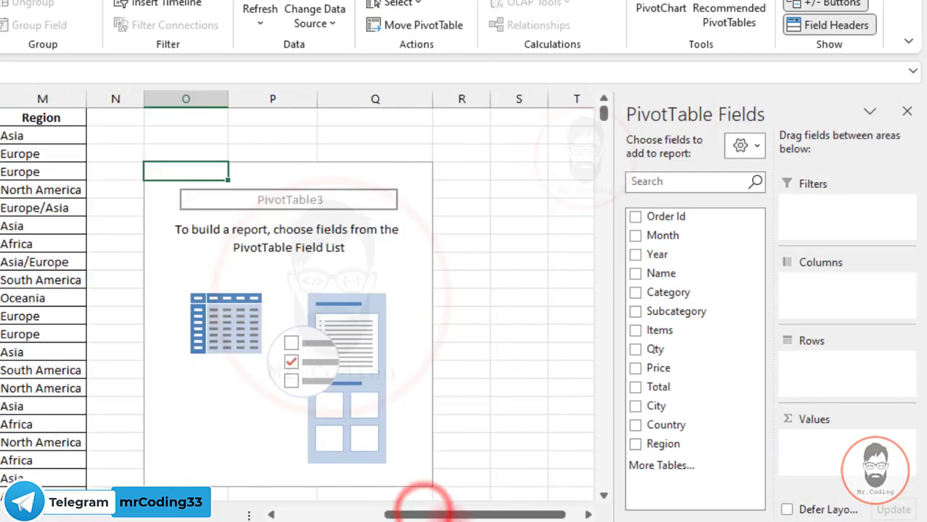
{"action": "left_click_drag", "start_coordinate": [668, 292], "coordinate": [823, 367]}
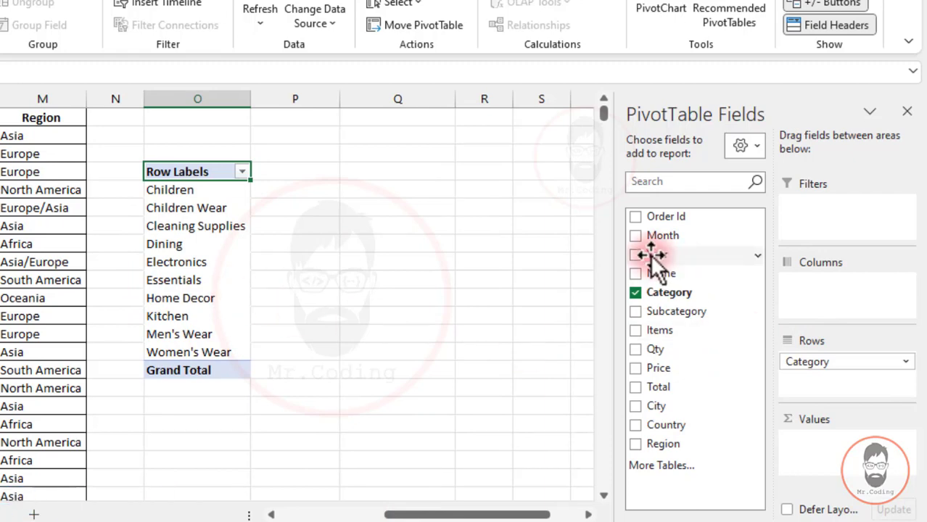
{"action": "left_click_drag", "start_coordinate": [653, 255], "coordinate": [813, 290]}
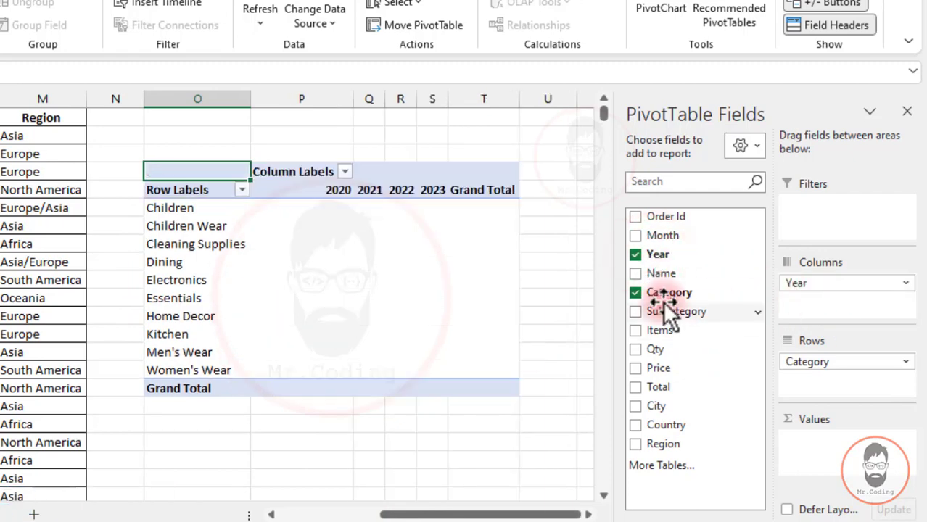
{"action": "left_click_drag", "start_coordinate": [311, 191], "coordinate": [436, 191]}
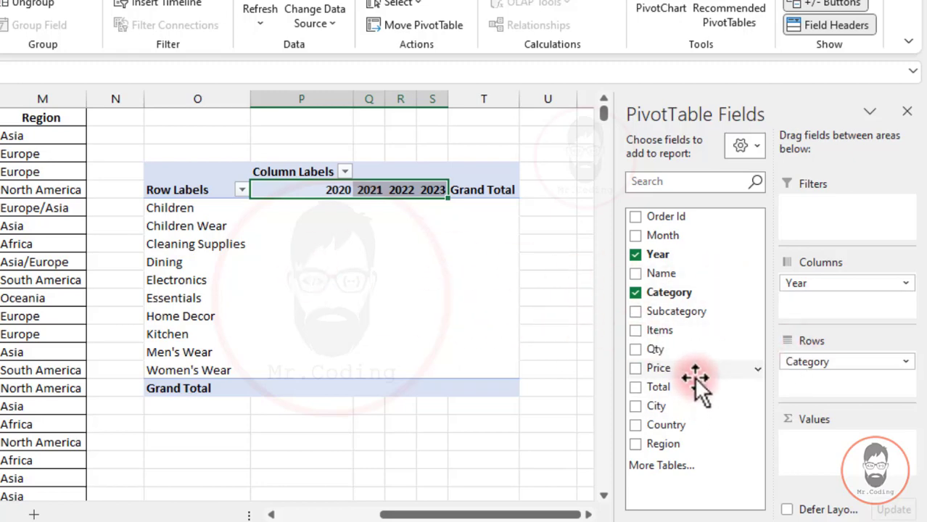
Add Qty to the values area of the category-by-year PivotTable and look over the 2020 quantities
{"action": "mouse_move", "coordinate": [652, 354]}
{"action": "left_mouse_down"}
{"action": "mouse_move", "coordinate": [640, 352]}
{"action": "mouse_move", "coordinate": [764, 369]}
{"action": "mouse_move", "coordinate": [815, 438]}
{"action": "mouse_move", "coordinate": [801, 435]}
{"action": "left_mouse_up"}
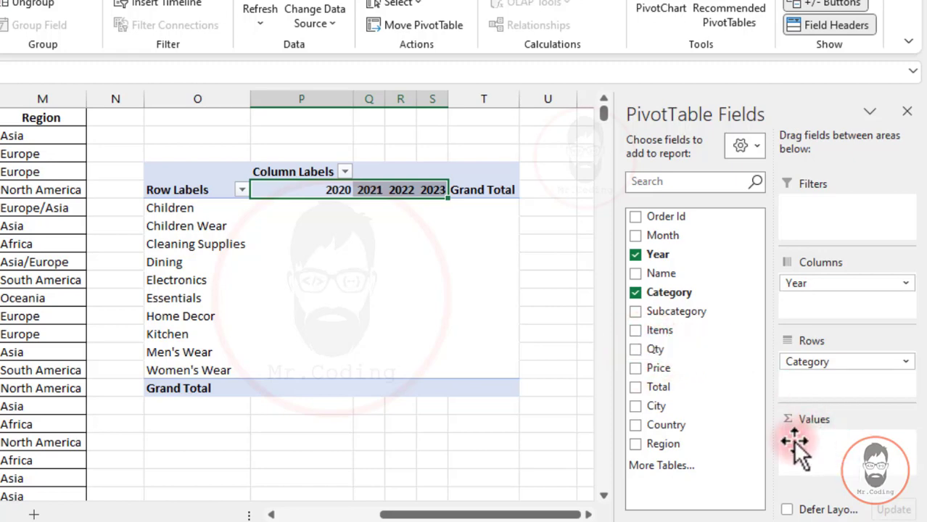
{"action": "left_click", "coordinate": [323, 189]}
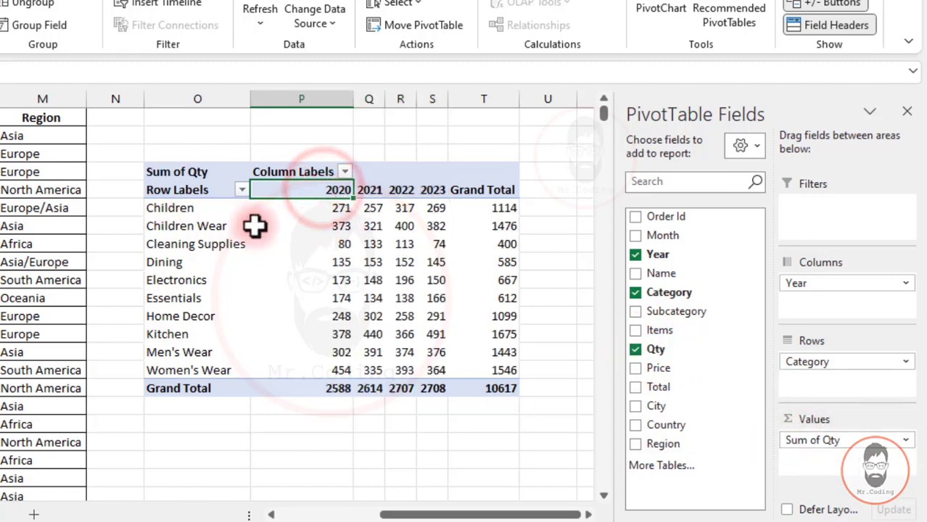
{"action": "left_click_drag", "start_coordinate": [330, 210], "coordinate": [335, 284]}
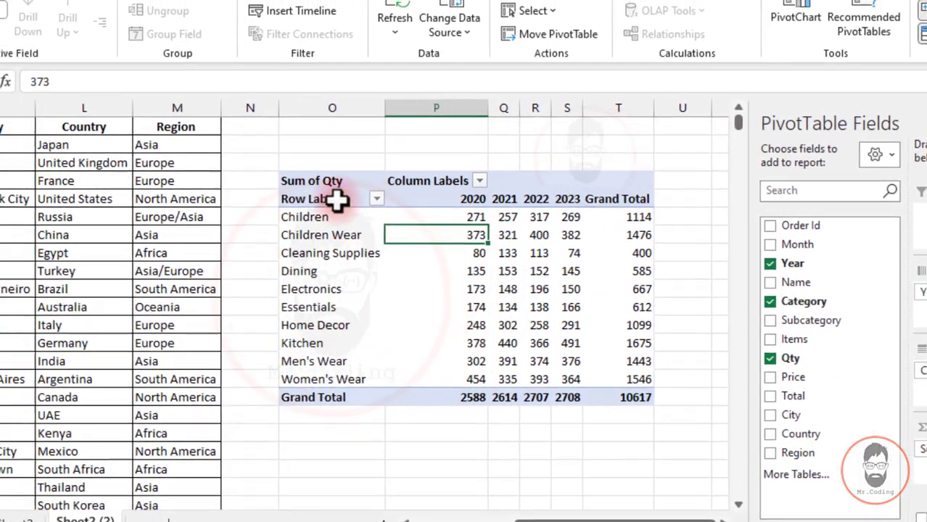
Examine how the category labels, year headings and quantities correspond to the Rows, Columns and Values fields
{"action": "left_click_drag", "start_coordinate": [177, 189], "coordinate": [181, 372]}
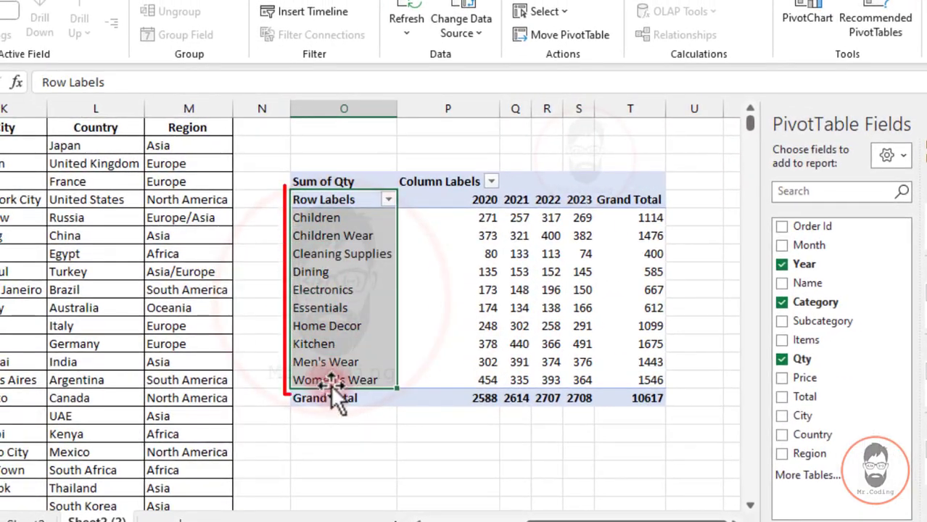
{"action": "left_click_drag", "start_coordinate": [459, 201], "coordinate": [675, 201]}
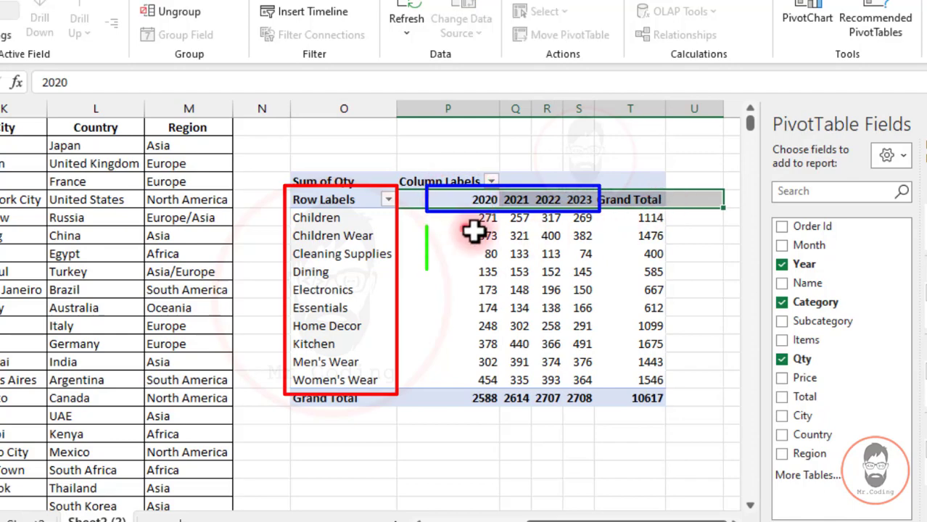
{"action": "left_click_drag", "start_coordinate": [464, 231], "coordinate": [649, 377]}
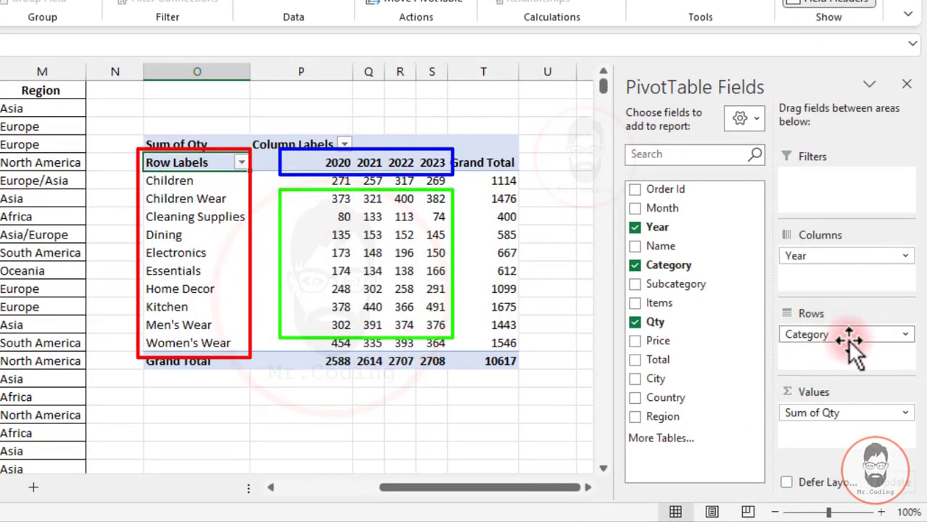
{"action": "left_click_drag", "start_coordinate": [214, 183], "coordinate": [197, 344]}
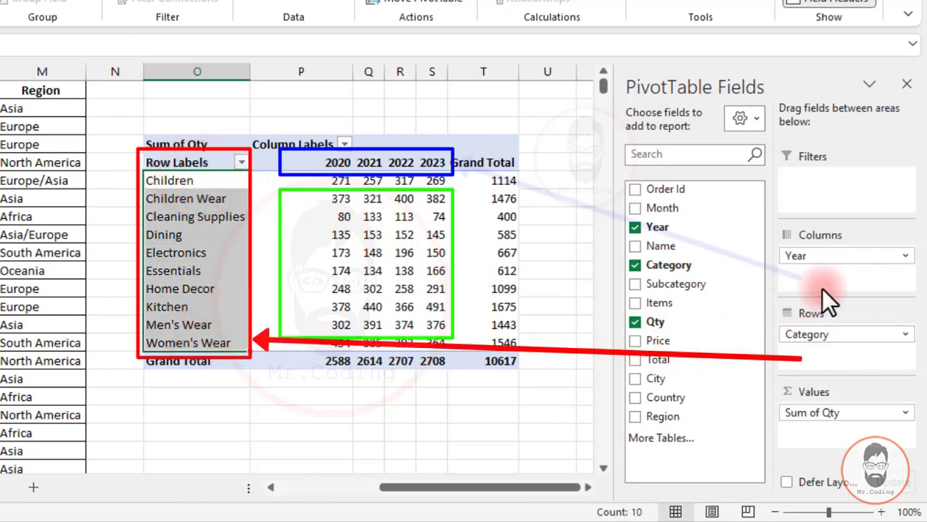
{"action": "left_click", "coordinate": [835, 255]}
{"action": "left_click", "coordinate": [814, 257]}
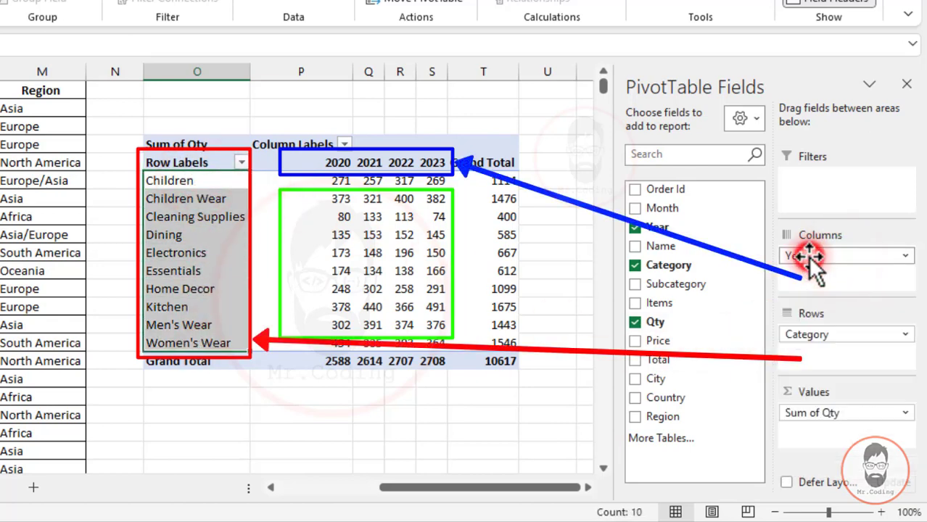
{"action": "left_click", "coordinate": [312, 164]}
{"action": "left_click_drag", "start_coordinate": [372, 164], "coordinate": [428, 163]}
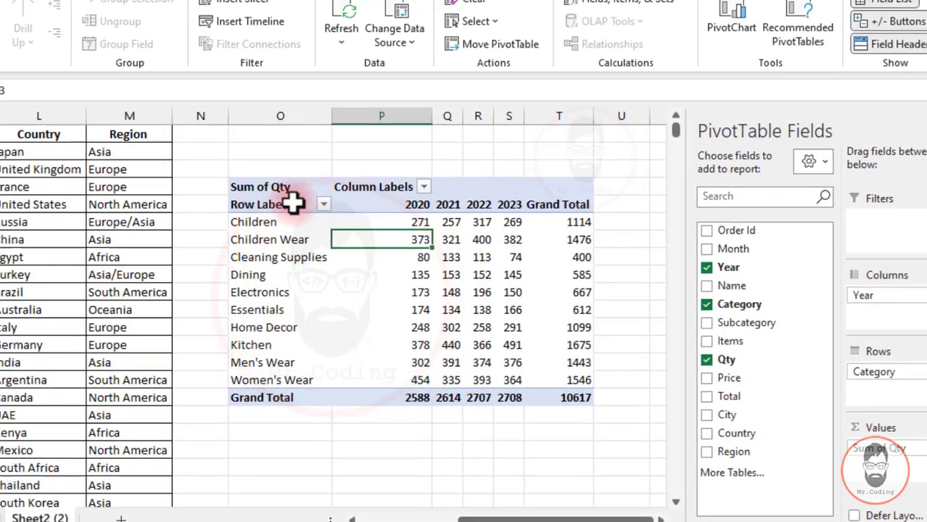
Compare the commands available for the Row Labels header with those for the 2020 Dining quantity
{"action": "left_click", "coordinate": [195, 163]}
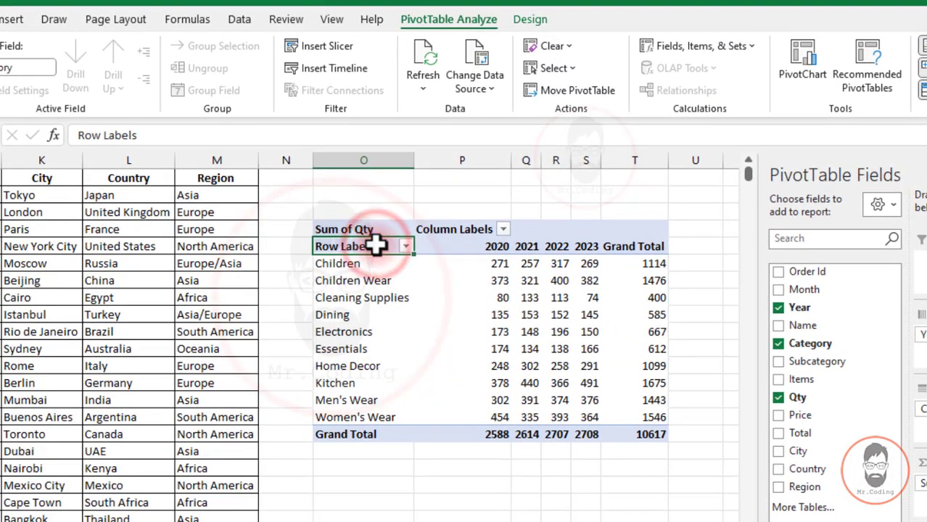
{"action": "right_click", "coordinate": [375, 246]}
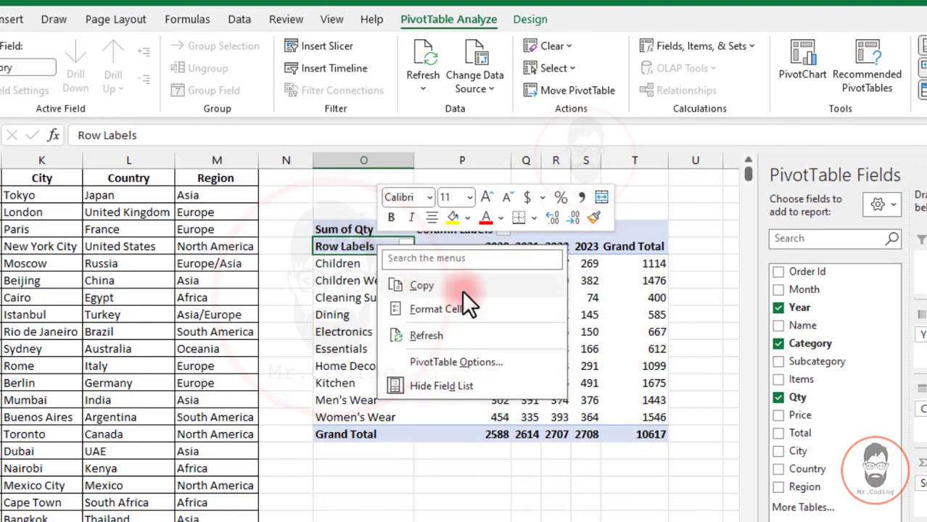
{"action": "left_click", "coordinate": [461, 335]}
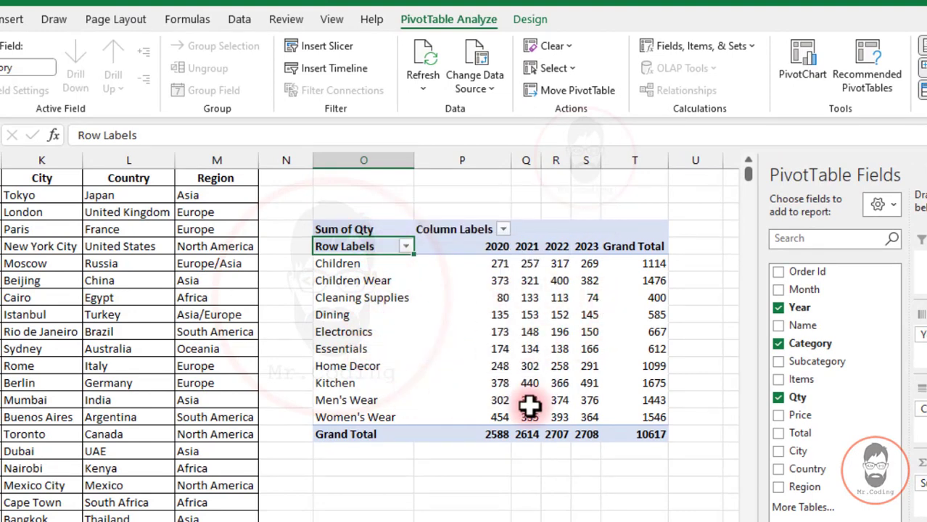
{"action": "right_click", "coordinate": [488, 315]}
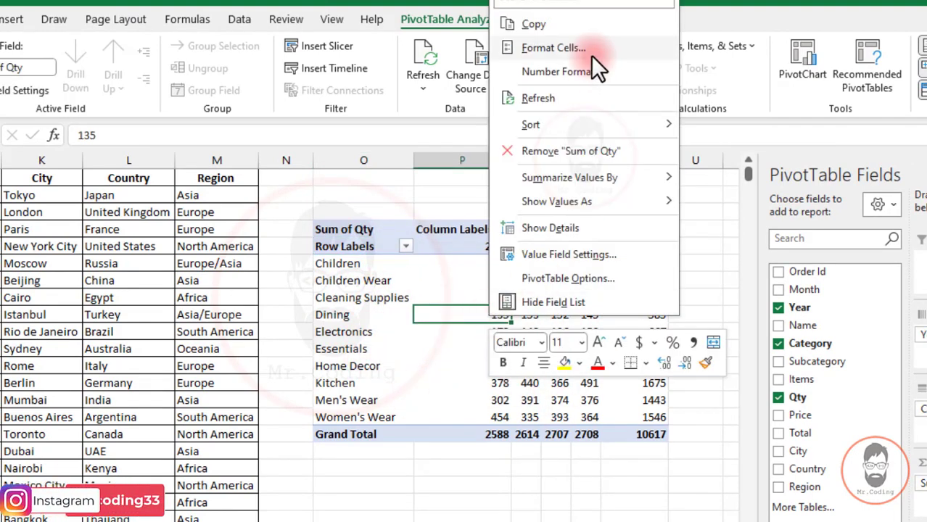
{"action": "key", "text": "Escape"}
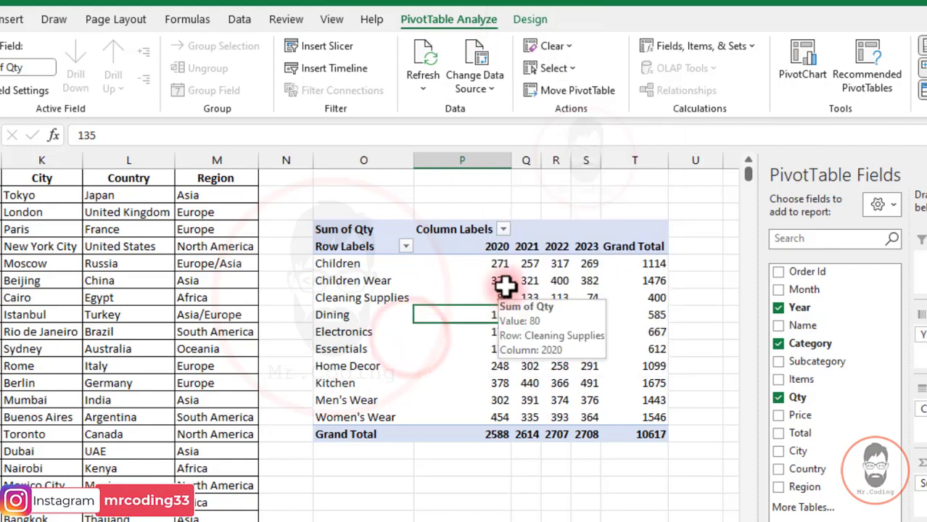
Review the PivotTable Options from the Row Labels header, covering layout, totals, display, printing, data and alt text, and close them without changes
{"action": "left_click", "coordinate": [370, 246]}
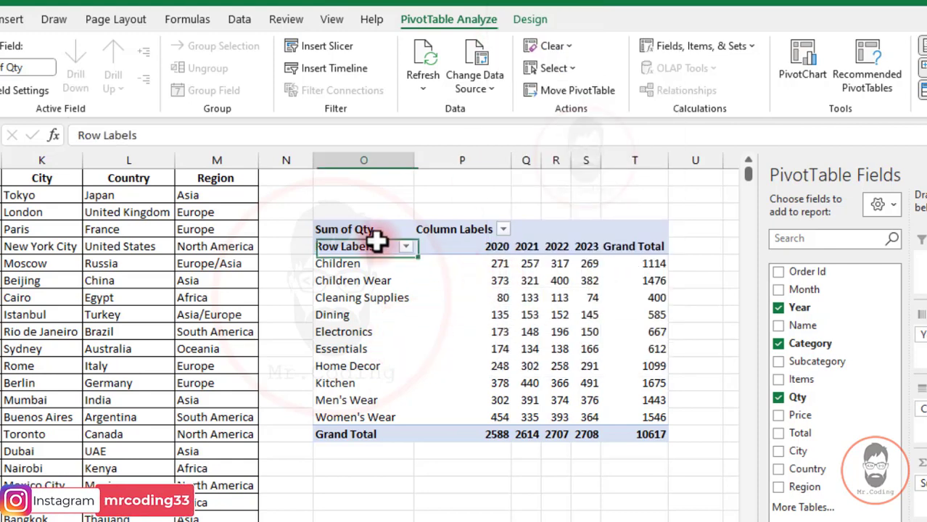
{"action": "right_click", "coordinate": [377, 246]}
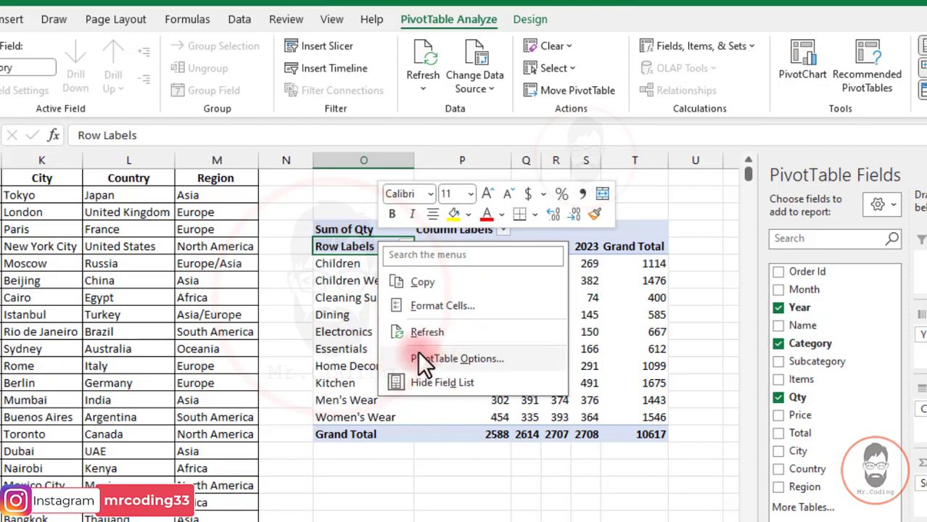
{"action": "left_click", "coordinate": [446, 355]}
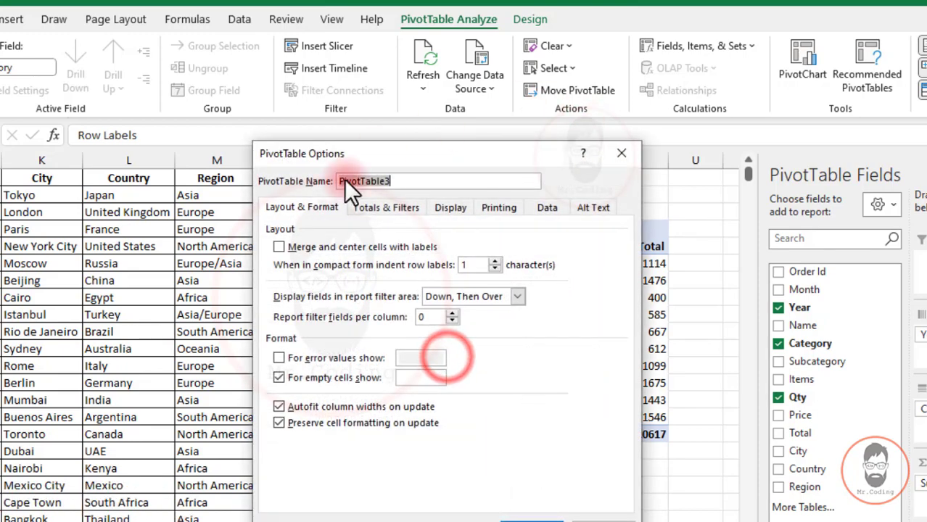
{"action": "left_click", "coordinate": [388, 207]}
{"action": "left_click", "coordinate": [449, 211]}
{"action": "left_click", "coordinate": [493, 209]}
{"action": "left_click", "coordinate": [547, 207]}
{"action": "left_click", "coordinate": [592, 207]}
{"action": "left_click", "coordinate": [302, 207]}
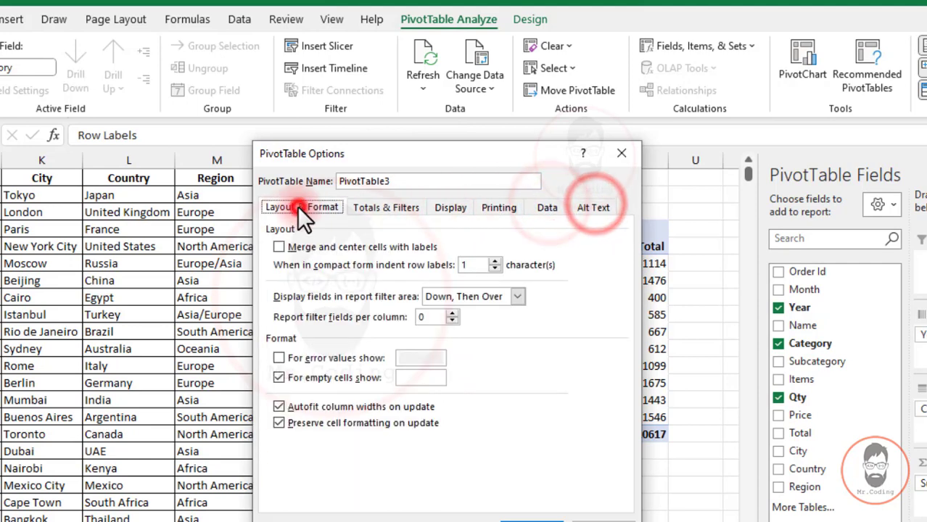
{"action": "left_click", "coordinate": [371, 206]}
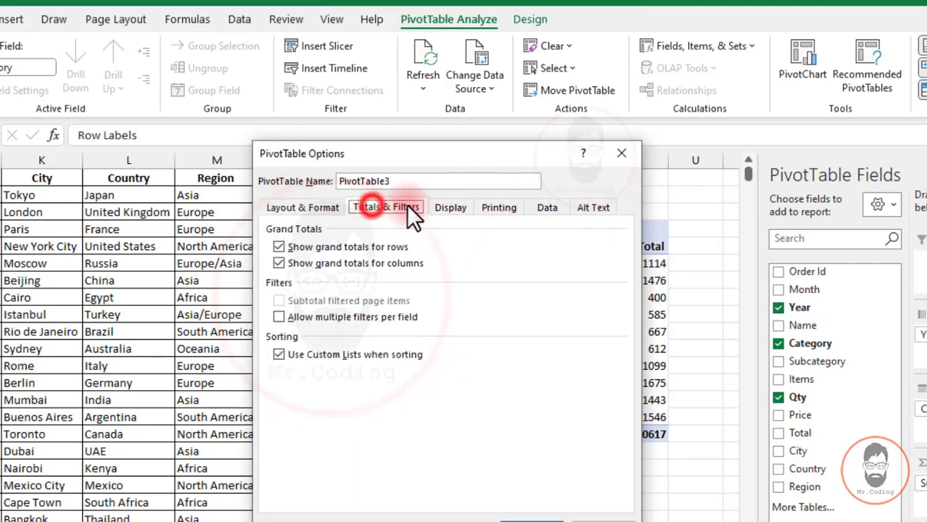
{"action": "left_click", "coordinate": [444, 208]}
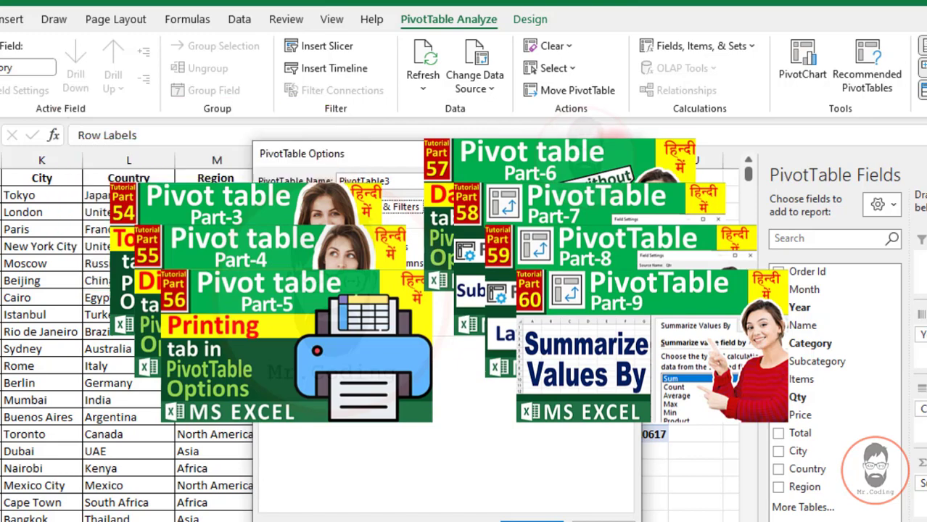
{"action": "left_click", "coordinate": [615, 151]}
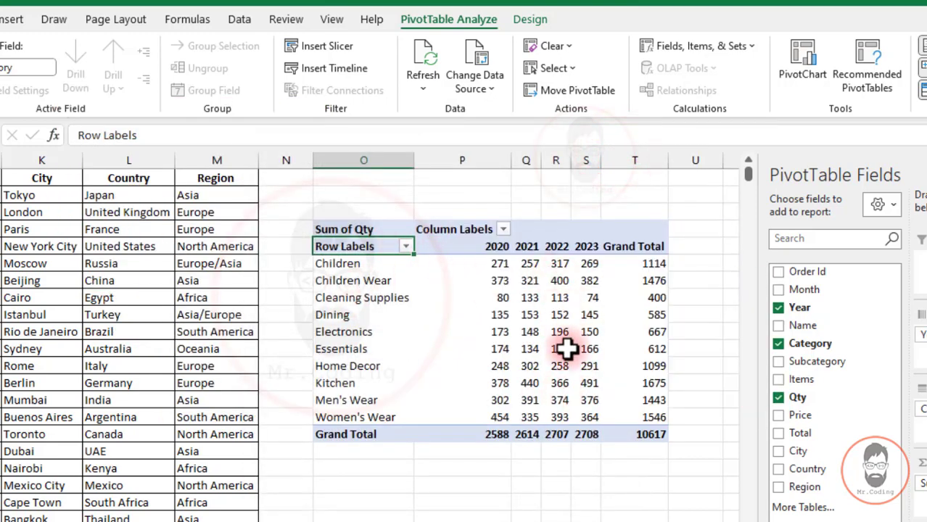
View the PivotTable Options from the 2020 Dining quantity, close them, and check the commands available for the Cleaning Supplies grand total
{"action": "right_click", "coordinate": [429, 313]}
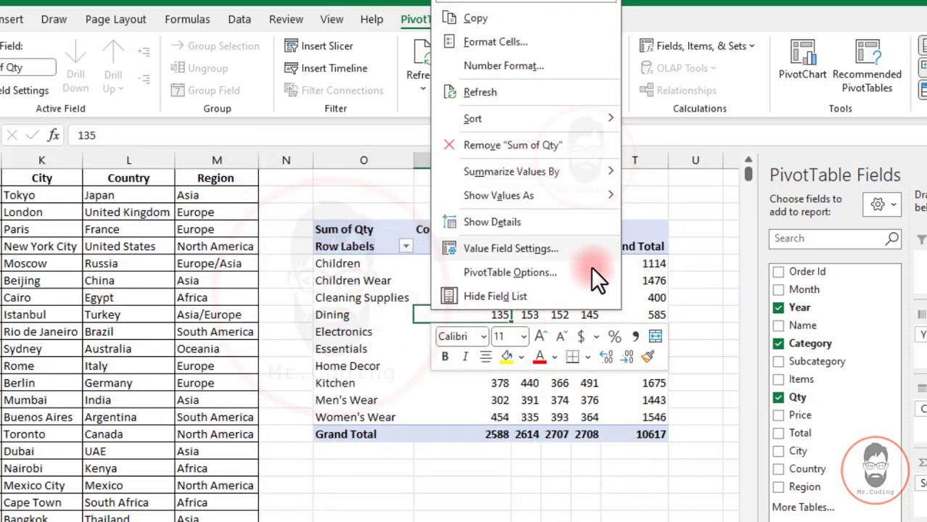
{"action": "left_click", "coordinate": [500, 274]}
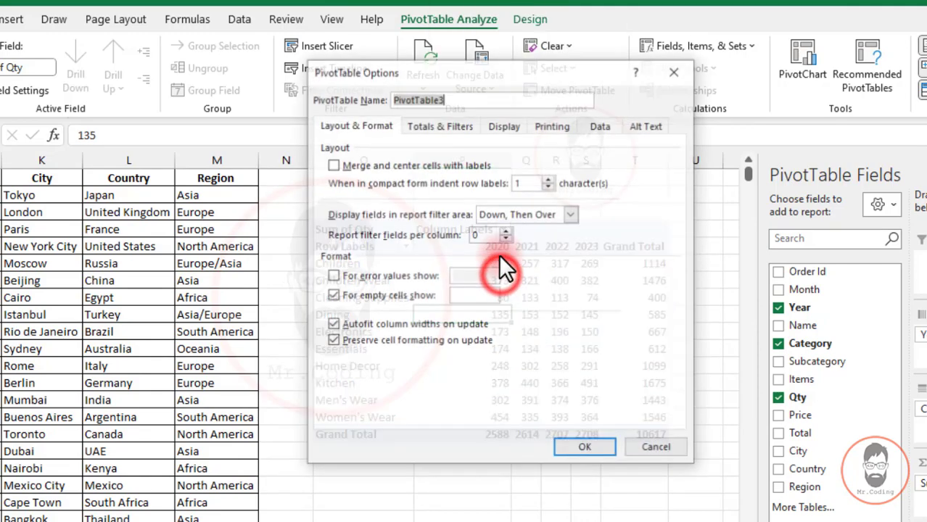
{"action": "left_click", "coordinate": [662, 74]}
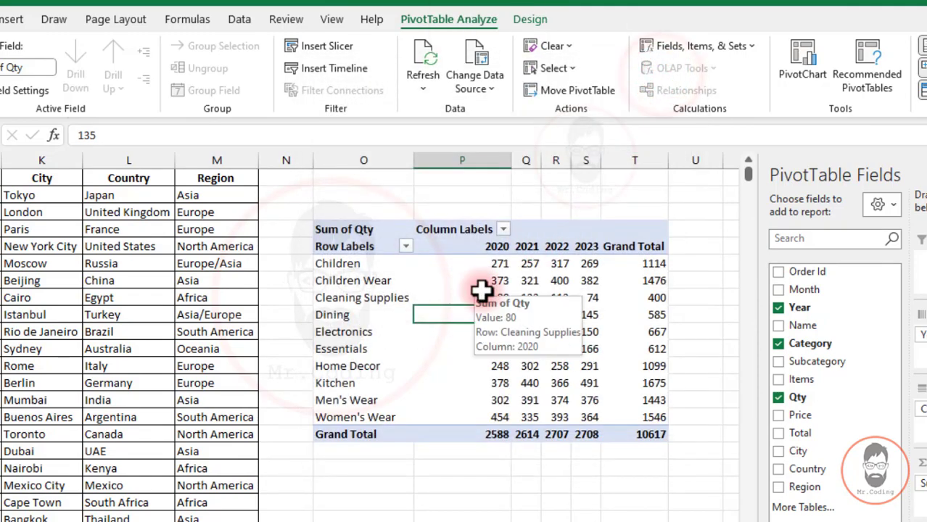
{"action": "right_click", "coordinate": [385, 246]}
{"action": "right_click", "coordinate": [623, 299]}
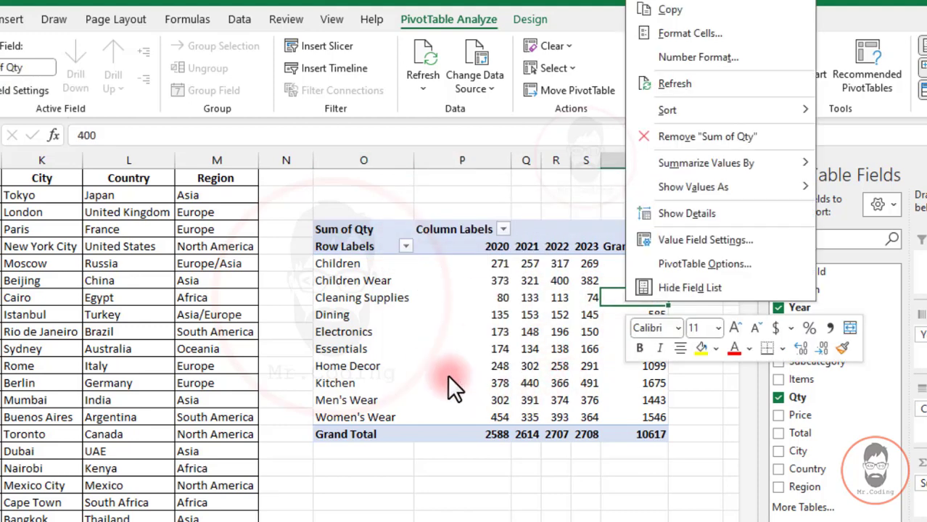
{"action": "left_click", "coordinate": [530, 313]}
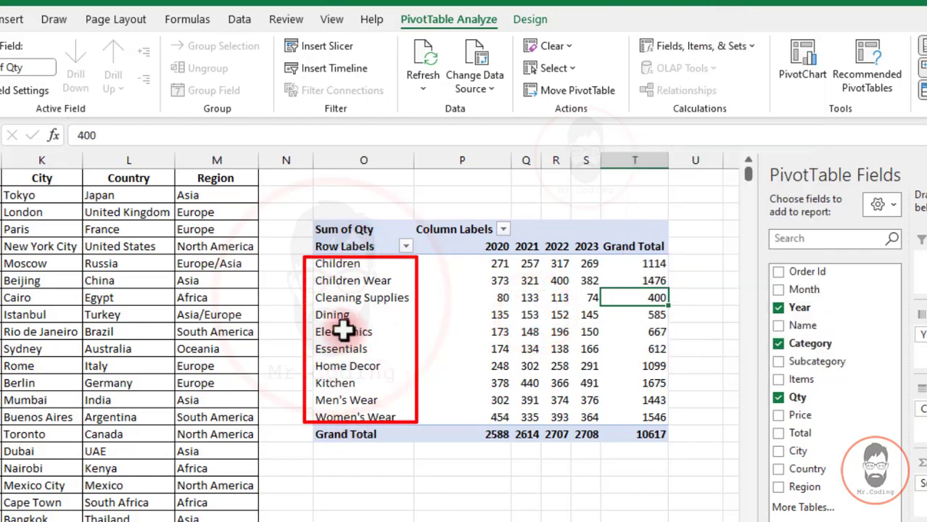
Inspect the Category Field Settings from the Cleaning Supplies label, comparing Subtotals & Filters with Layout & Print, and close them without changes
{"action": "right_click", "coordinate": [343, 298]}
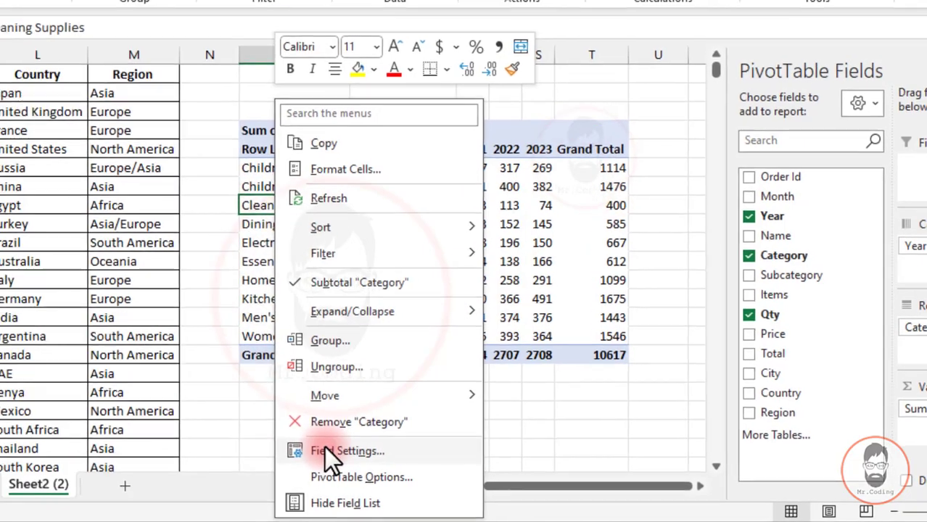
{"action": "left_click", "coordinate": [323, 448]}
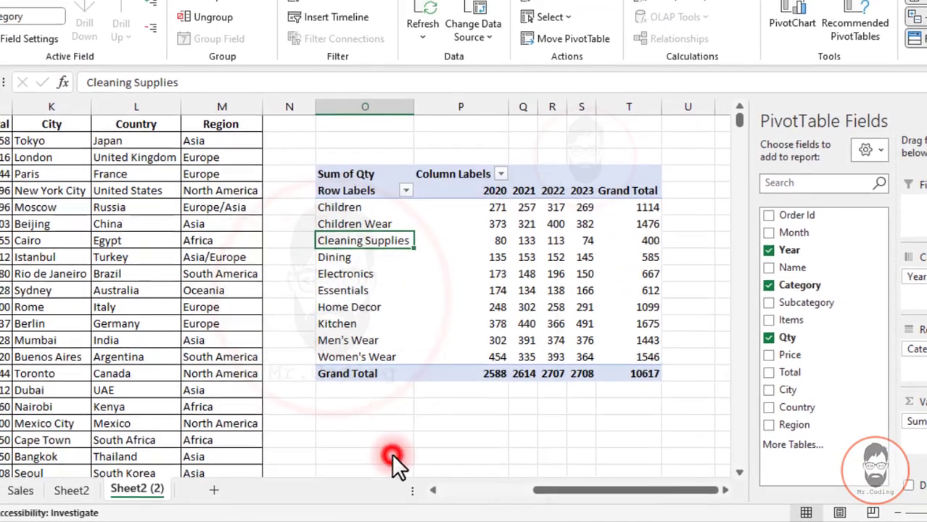
{"action": "left_click_drag", "start_coordinate": [337, 190], "coordinate": [196, 49]}
{"action": "left_click", "coordinate": [216, 116]}
{"action": "left_click", "coordinate": [161, 116]}
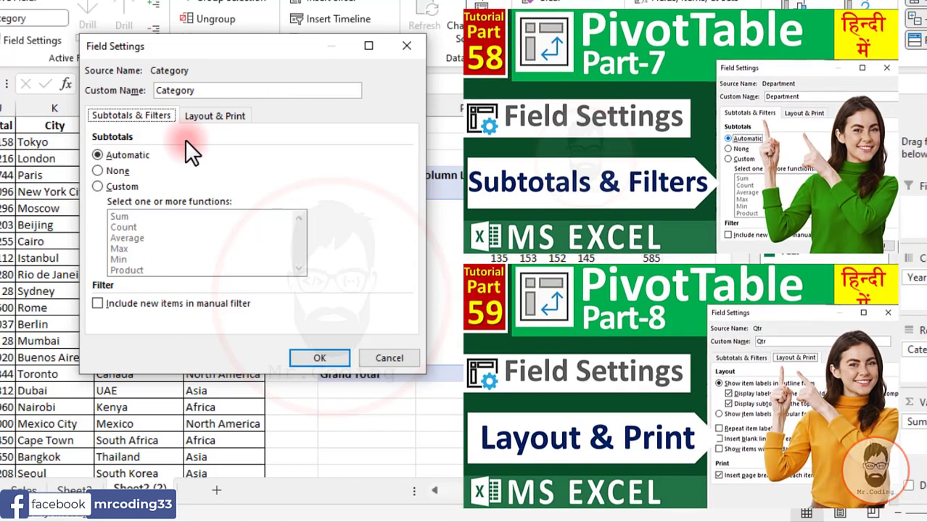
{"action": "left_click", "coordinate": [217, 114]}
{"action": "left_click", "coordinate": [156, 116]}
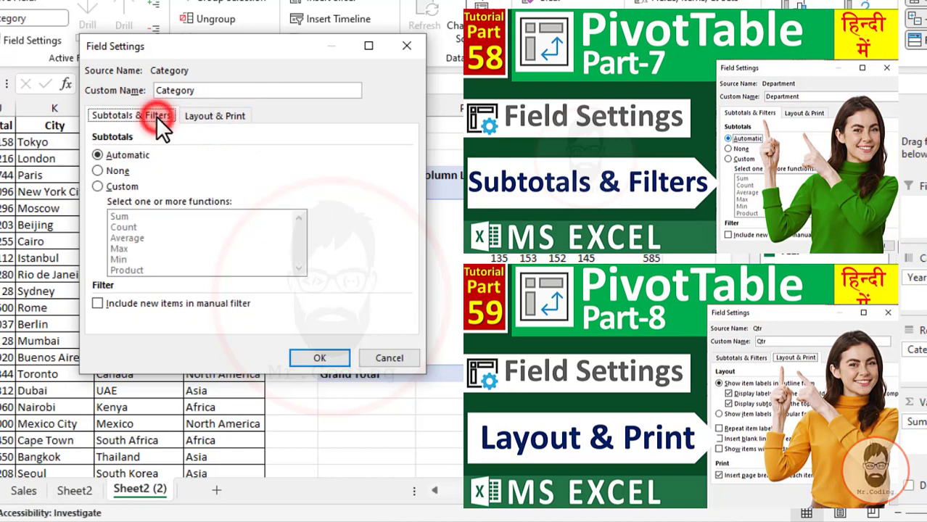
{"action": "left_click", "coordinate": [409, 43]}
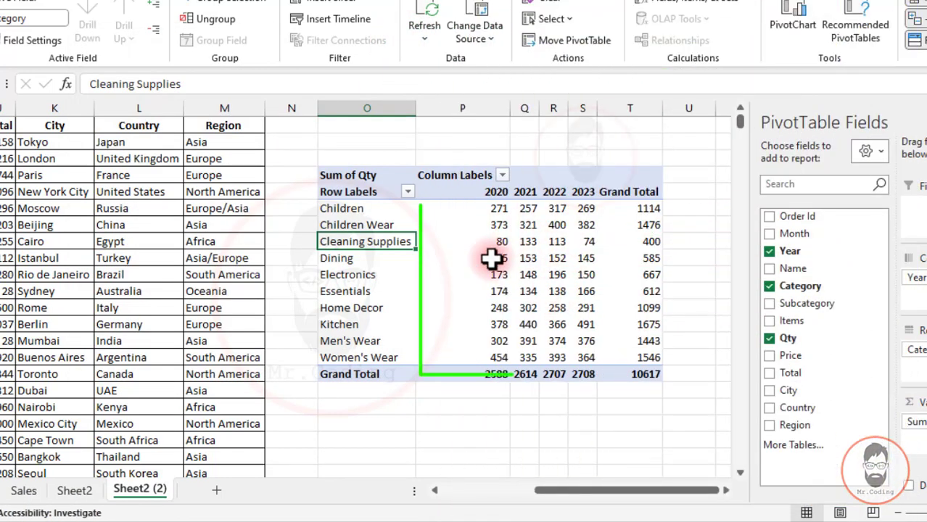
Highlight the year headers and quantity values, and check the commands available for the 2020 Dining quantity
{"action": "left_click_drag", "start_coordinate": [471, 187], "coordinate": [587, 183]}
{"action": "left_click", "coordinate": [535, 192]}
{"action": "left_click_drag", "start_coordinate": [493, 225], "coordinate": [563, 308]}
{"action": "left_click", "coordinate": [505, 260]}
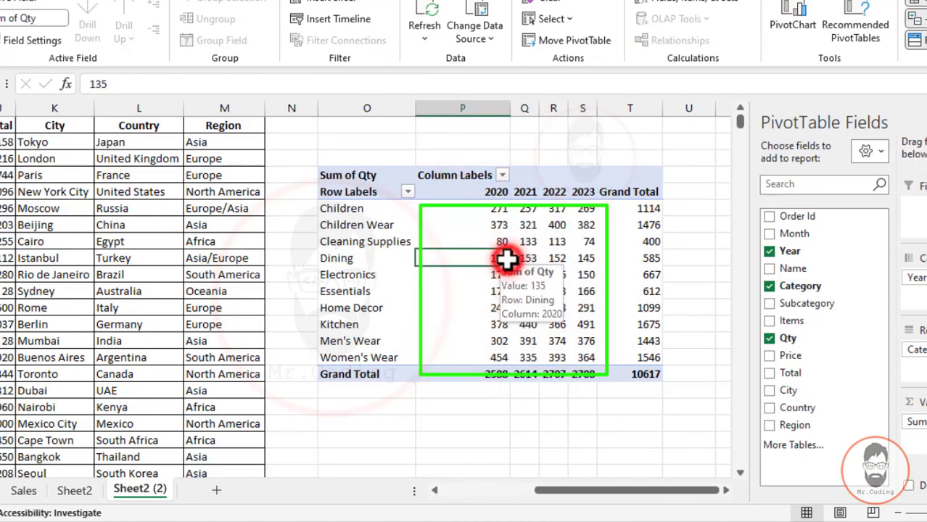
{"action": "right_click", "coordinate": [506, 260]}
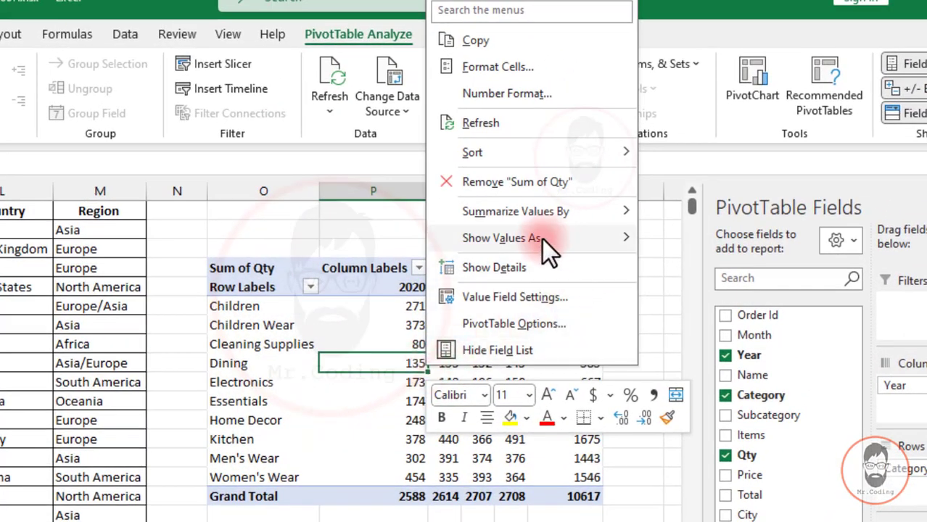
{"action": "mouse_move", "coordinate": [589, 239]}
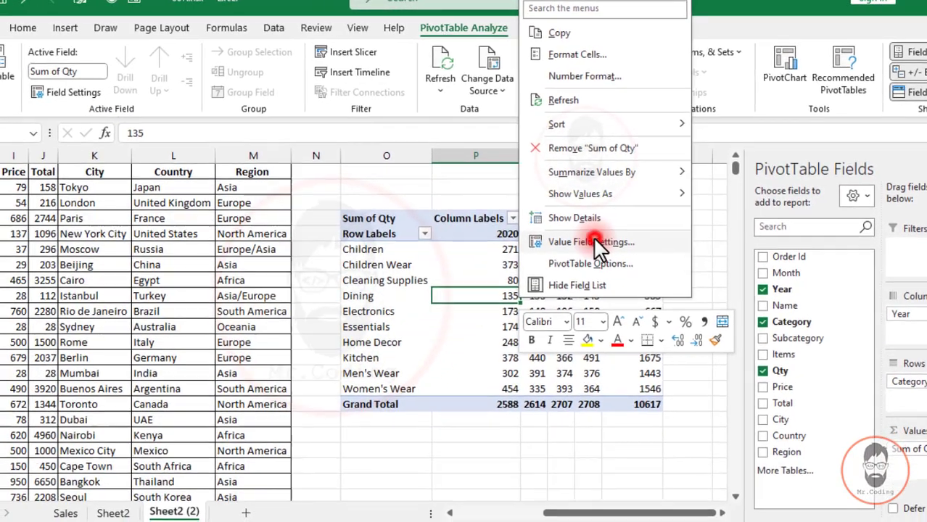
Inspect the Qty Value Field Settings, comparing Summarize Values By with the Show Values As calculations, and close them without changes
{"action": "left_click", "coordinate": [520, 297]}
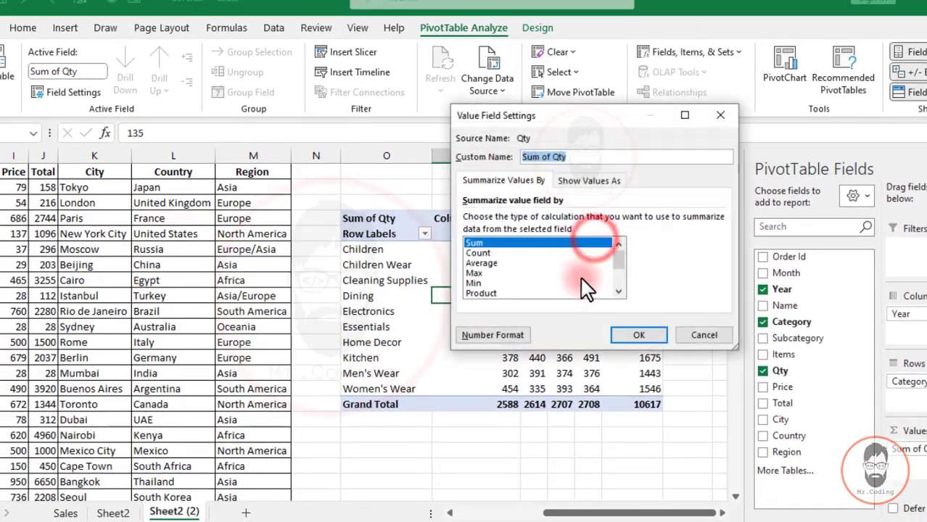
{"action": "left_click", "coordinate": [569, 178]}
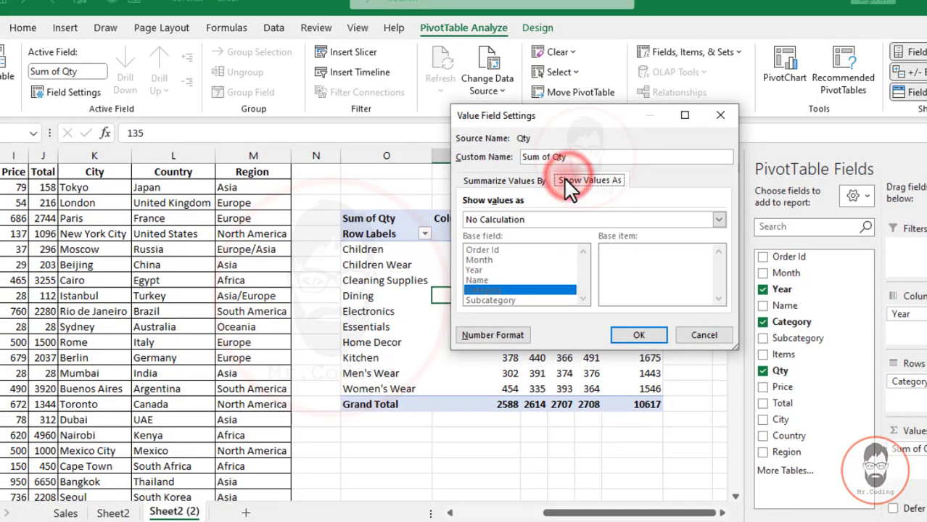
{"action": "left_click", "coordinate": [530, 182]}
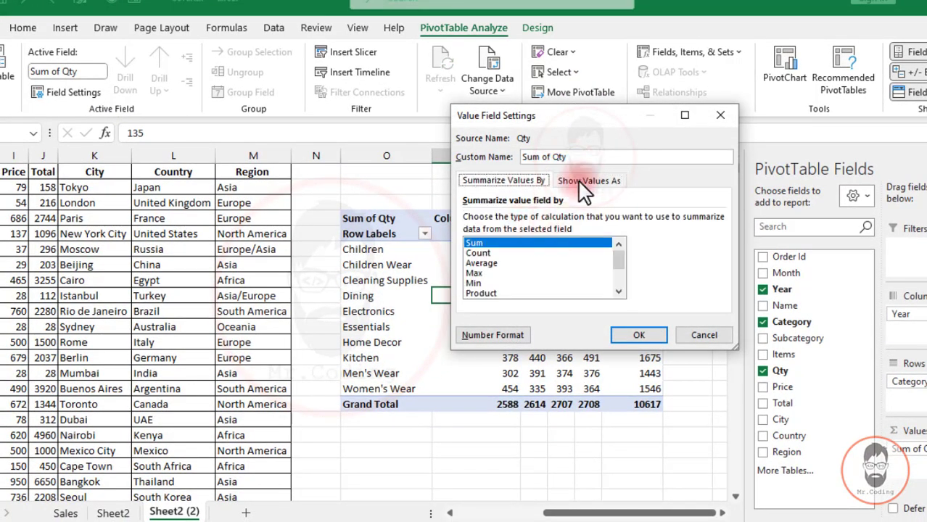
{"action": "left_click", "coordinate": [577, 181]}
{"action": "left_click", "coordinate": [719, 219]}
{"action": "left_click_drag", "start_coordinate": [718, 243], "coordinate": [722, 268]}
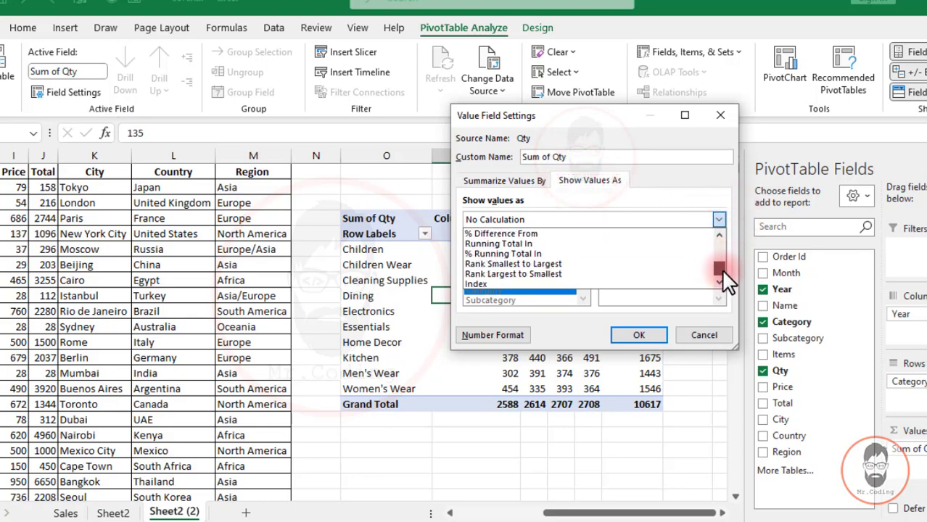
{"action": "left_click", "coordinate": [720, 115]}
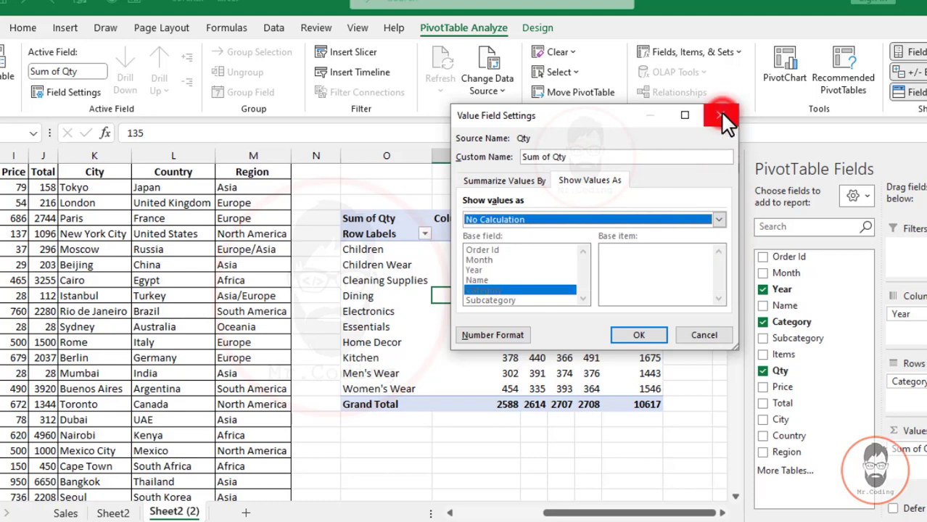
{"action": "left_click", "coordinate": [720, 115]}
Check the commands available for the 2020 Cleaning Supplies quantity and dismiss them
{"action": "right_click", "coordinate": [485, 280]}
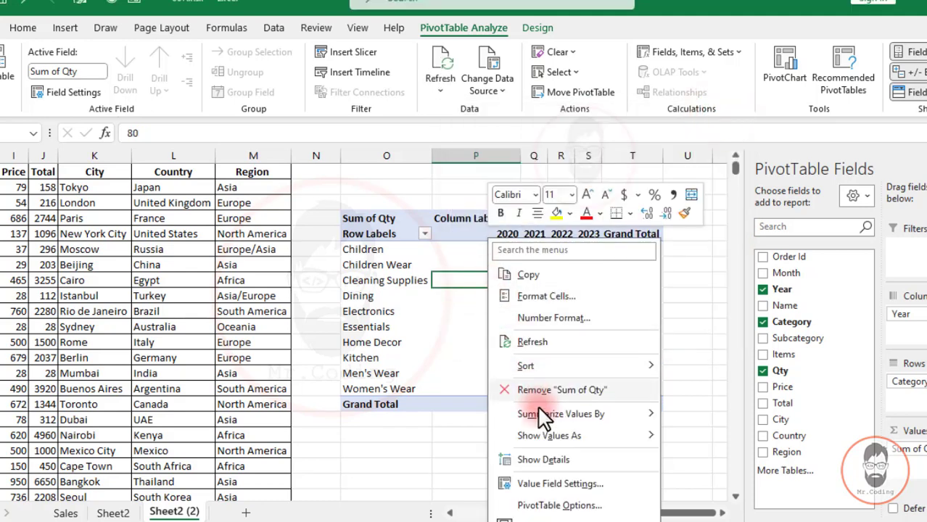
{"action": "mouse_move", "coordinate": [550, 436]}
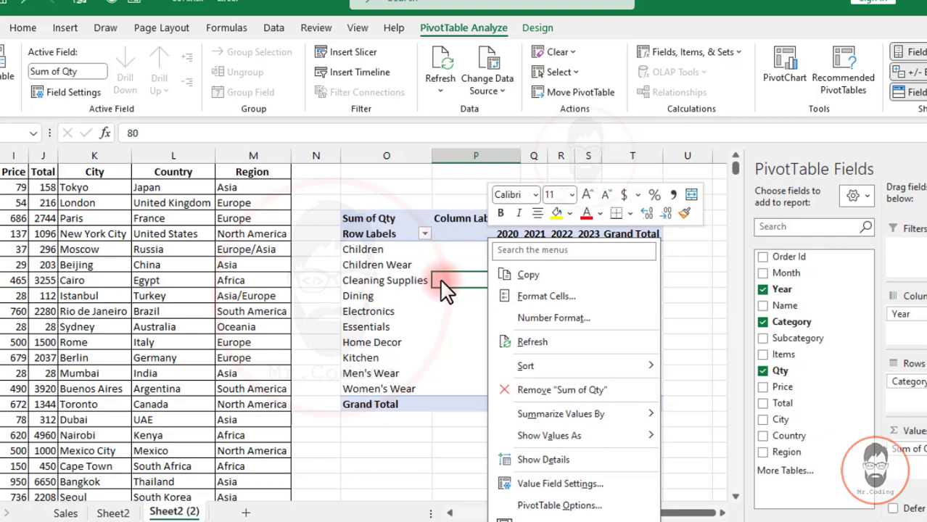
{"action": "left_click", "coordinate": [442, 283]}
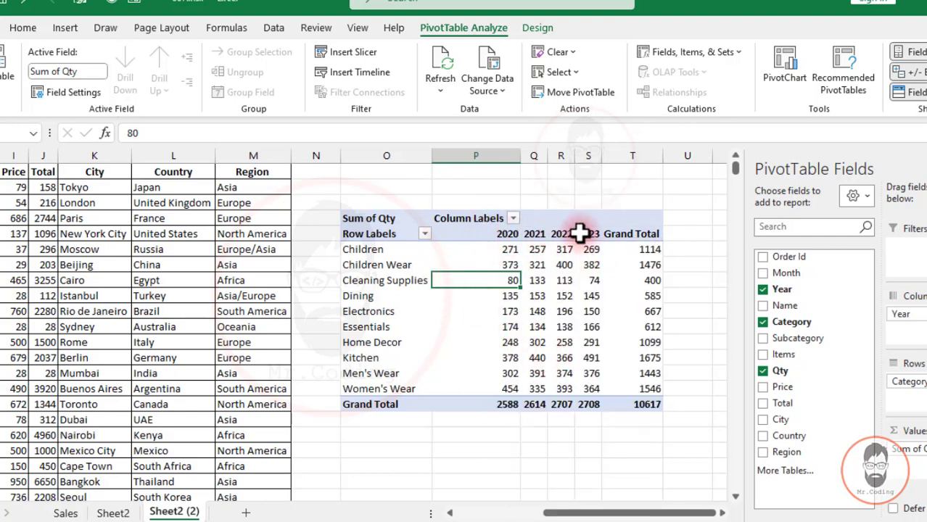
Examine the category quantities by year, focusing on the Children row from 2020 to 2023 and the rank column of the earlier PivotTable
{"action": "left_click_drag", "start_coordinate": [481, 252], "coordinate": [531, 329]}
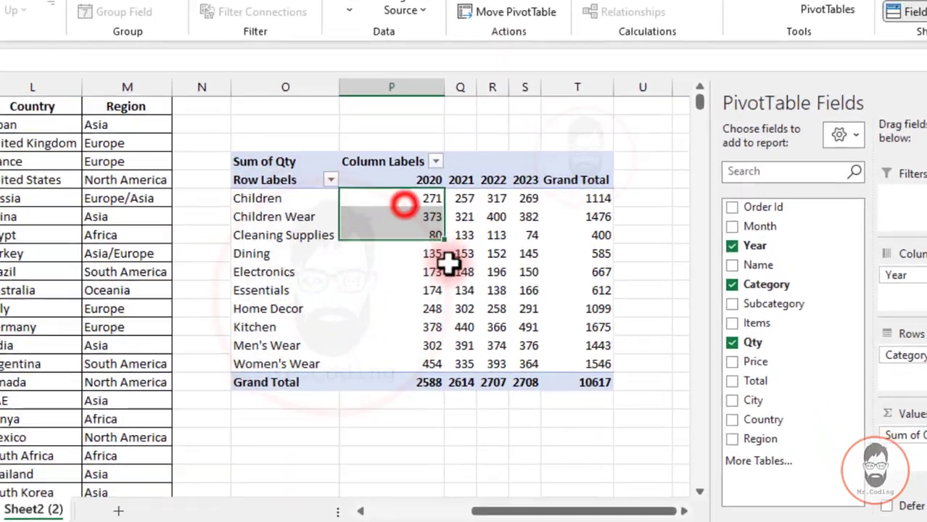
{"action": "left_click_drag", "start_coordinate": [399, 265], "coordinate": [466, 324]}
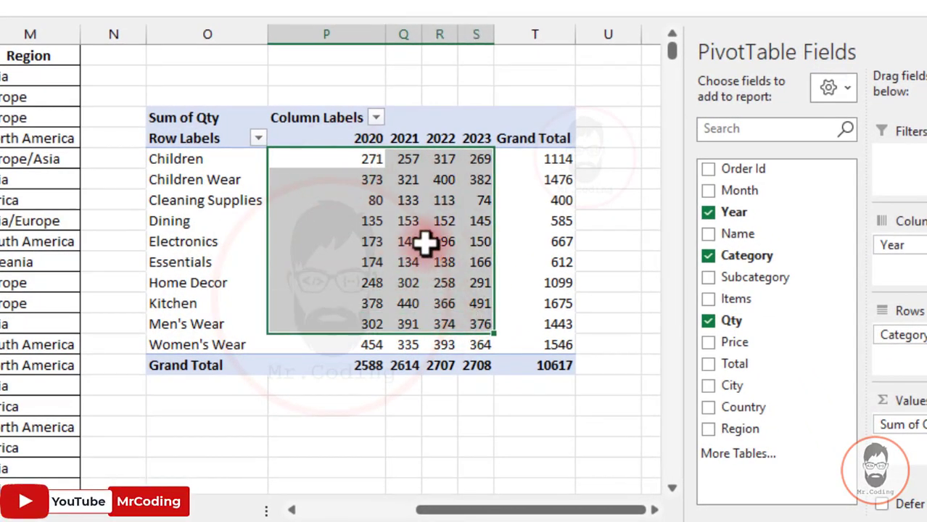
{"action": "left_click", "coordinate": [356, 159]}
{"action": "left_click_drag", "start_coordinate": [357, 152], "coordinate": [479, 155]}
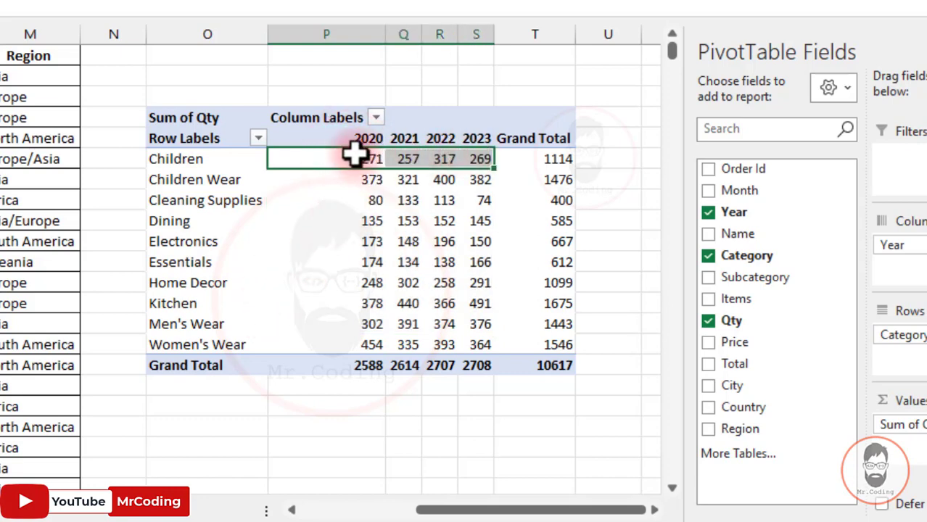
{"action": "mouse_move", "coordinate": [356, 150]}
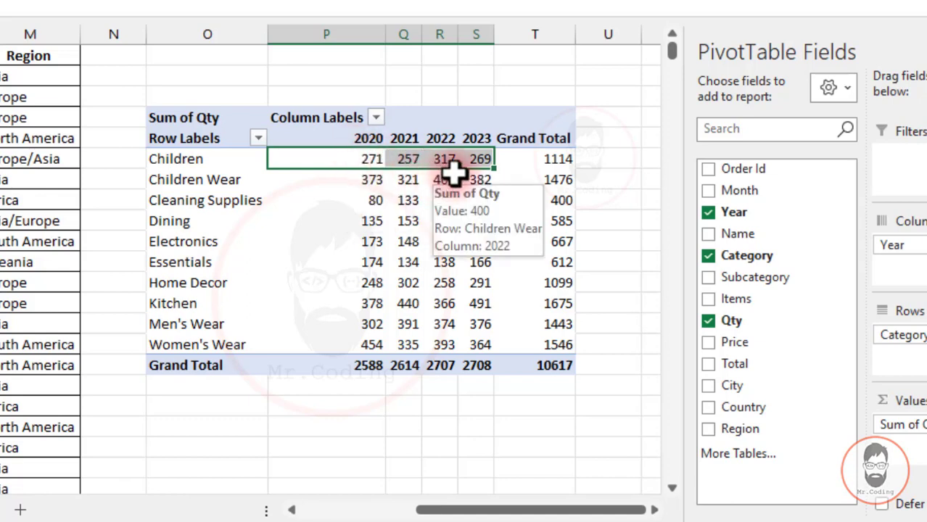
{"action": "left_click", "coordinate": [373, 157]}
{"action": "left_click_drag", "start_coordinate": [364, 157], "coordinate": [471, 161]}
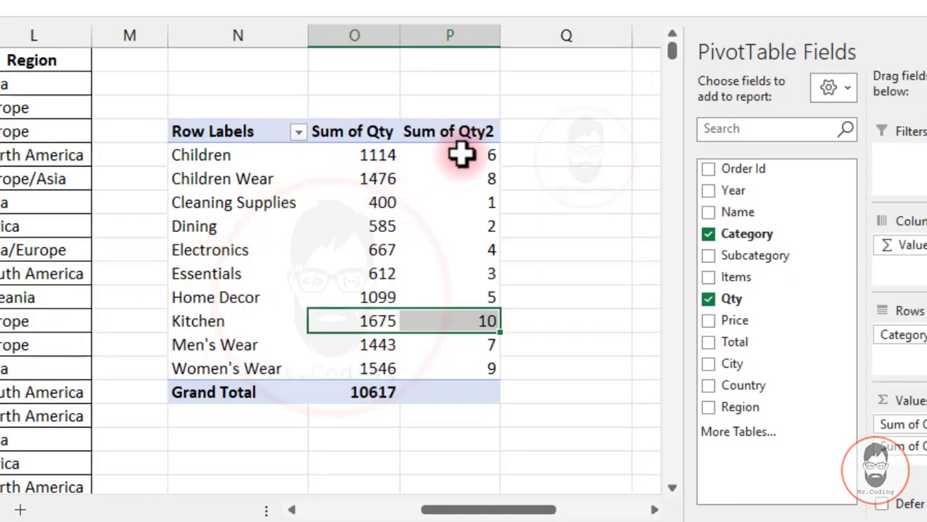
{"action": "left_click_drag", "start_coordinate": [463, 154], "coordinate": [465, 373]}
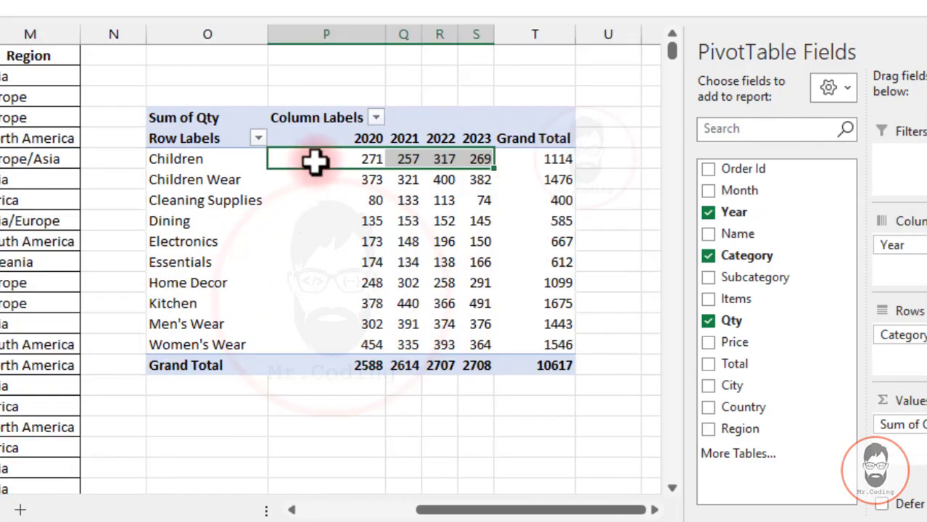
{"action": "left_click_drag", "start_coordinate": [313, 161], "coordinate": [471, 156]}
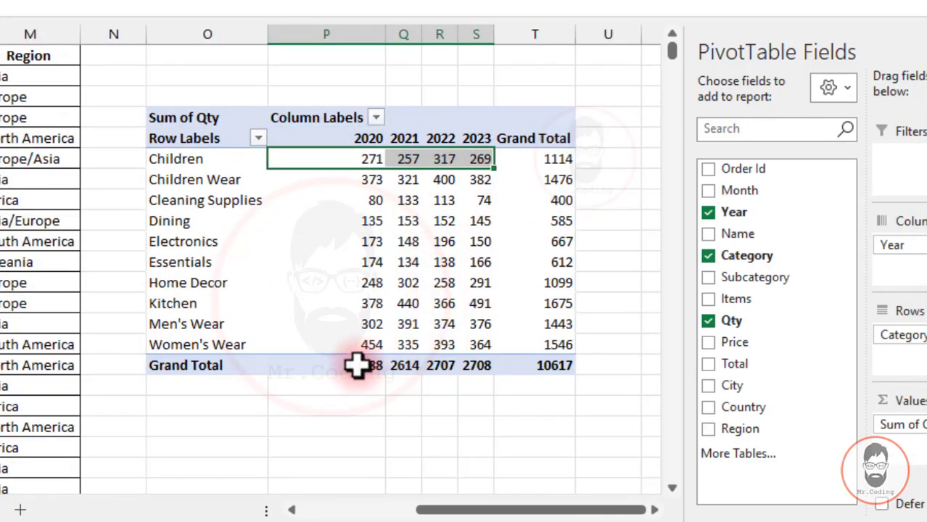
Turn off the grand totals for rows in the category-by-year PivotTable's options
{"action": "left_click_drag", "start_coordinate": [534, 139], "coordinate": [537, 365]}
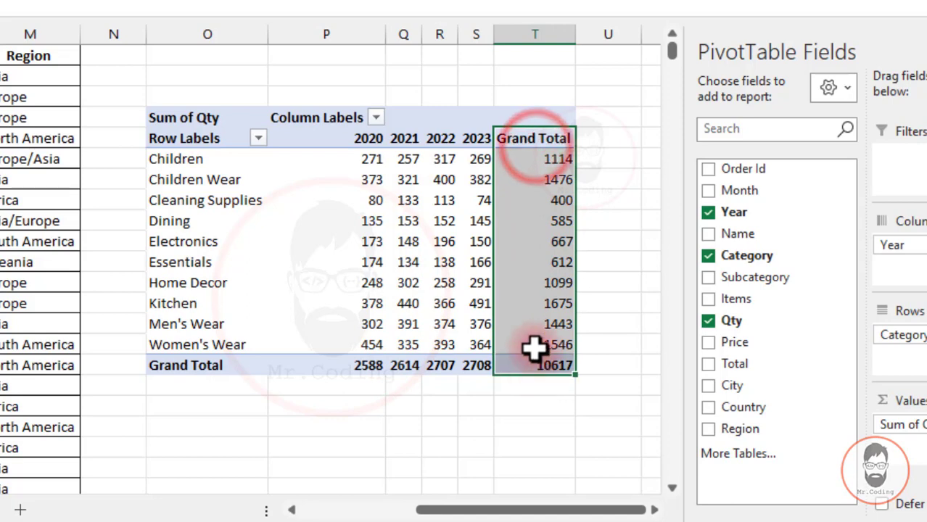
{"action": "left_click", "coordinate": [512, 197]}
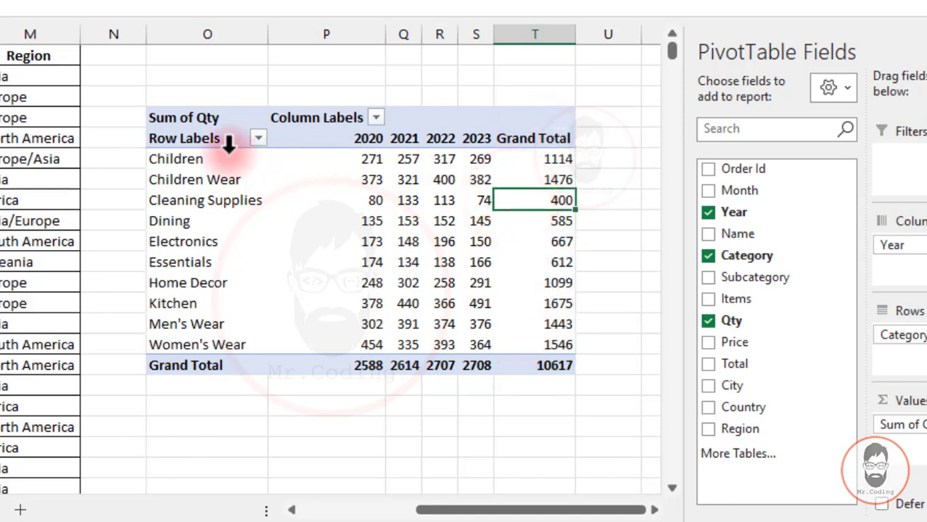
{"action": "left_click", "coordinate": [211, 138]}
{"action": "right_click", "coordinate": [211, 138]}
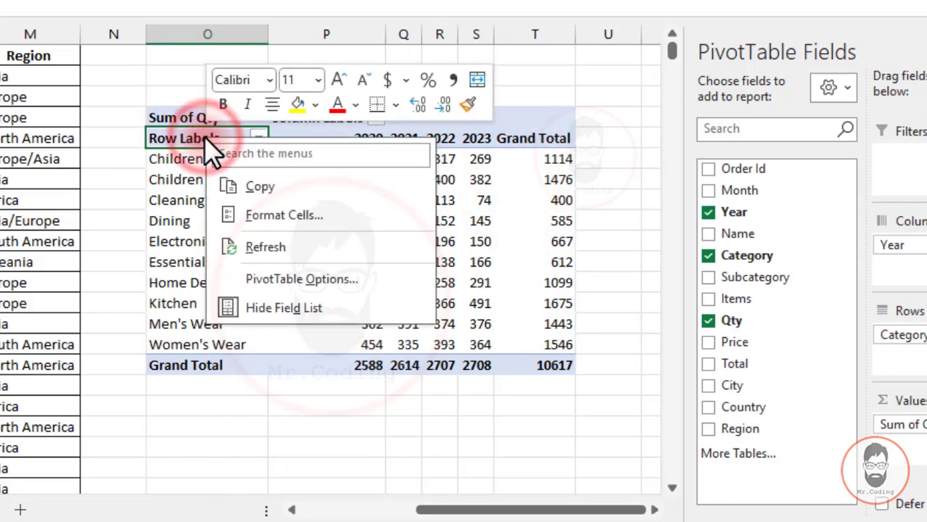
{"action": "left_click", "coordinate": [301, 281]}
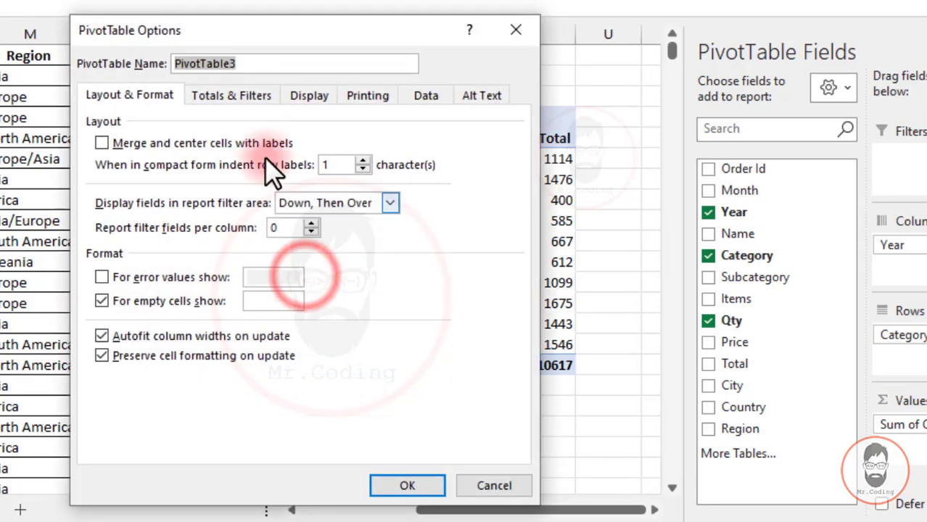
{"action": "left_click", "coordinate": [243, 95]}
{"action": "left_click_drag", "start_coordinate": [387, 26], "coordinate": [330, 31]}
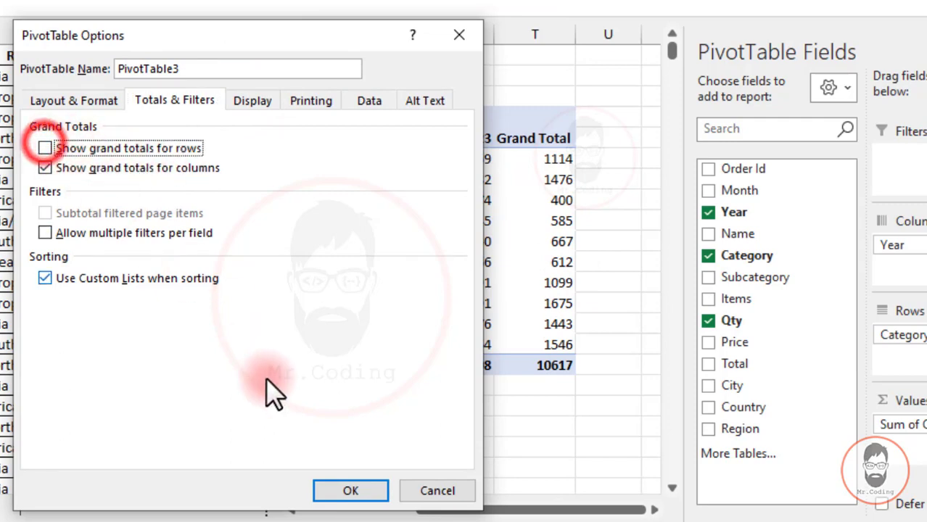
{"action": "left_click", "coordinate": [336, 487]}
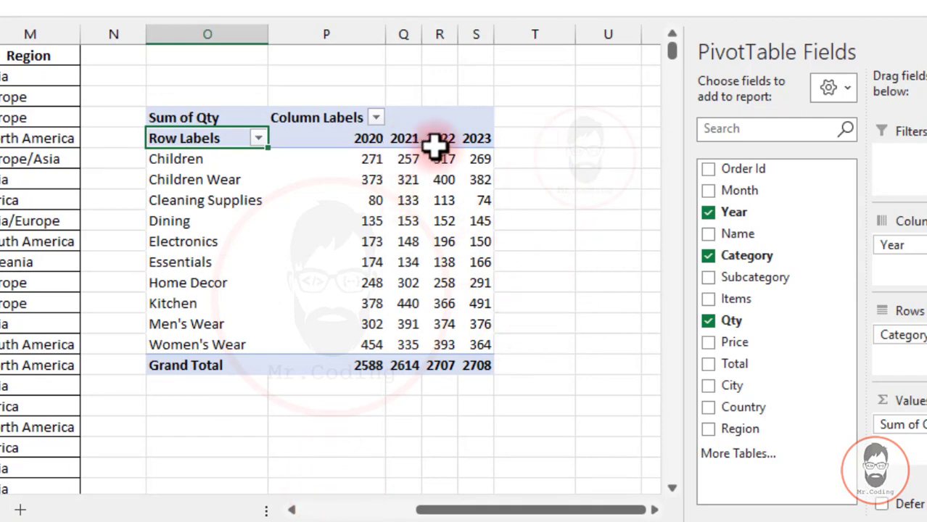
Copy the whole category-by-year PivotTable and paste a duplicate beside it, starting in column U
{"action": "left_click_drag", "start_coordinate": [369, 161], "coordinate": [479, 160]}
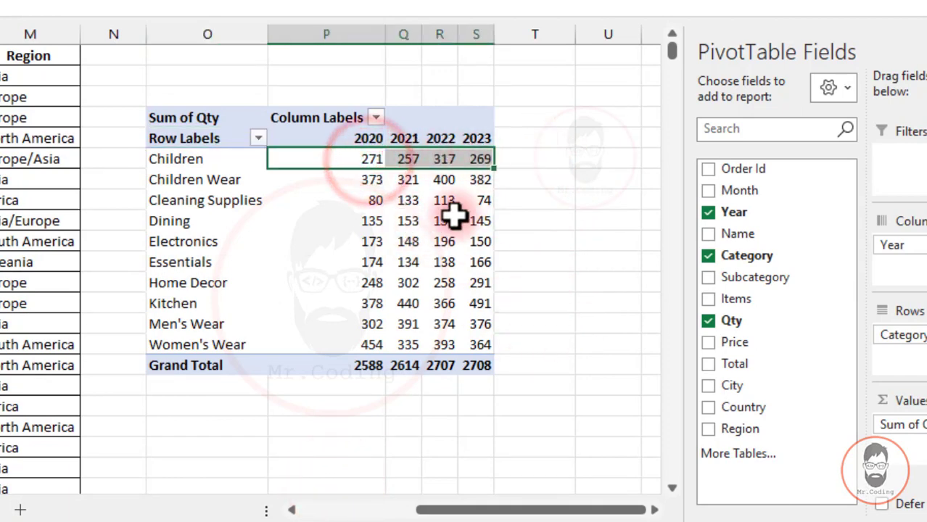
{"action": "left_click_drag", "start_coordinate": [199, 117], "coordinate": [475, 363]}
{"action": "key", "text": "ctrl+c"}
{"action": "scroll", "coordinate": [435, 385], "scroll_direction": "down", "scroll_amount": 1}
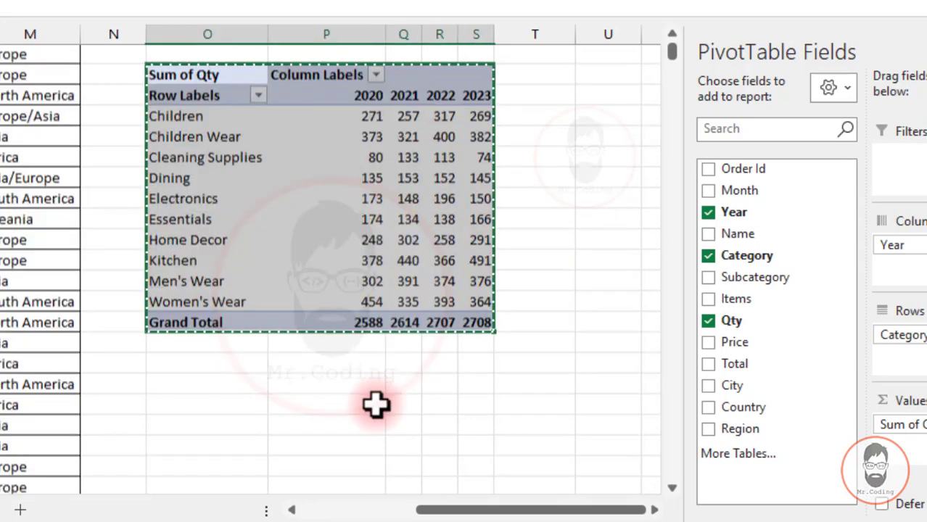
{"action": "left_click", "coordinate": [600, 58]}
{"action": "key", "text": "ctrl+v"}
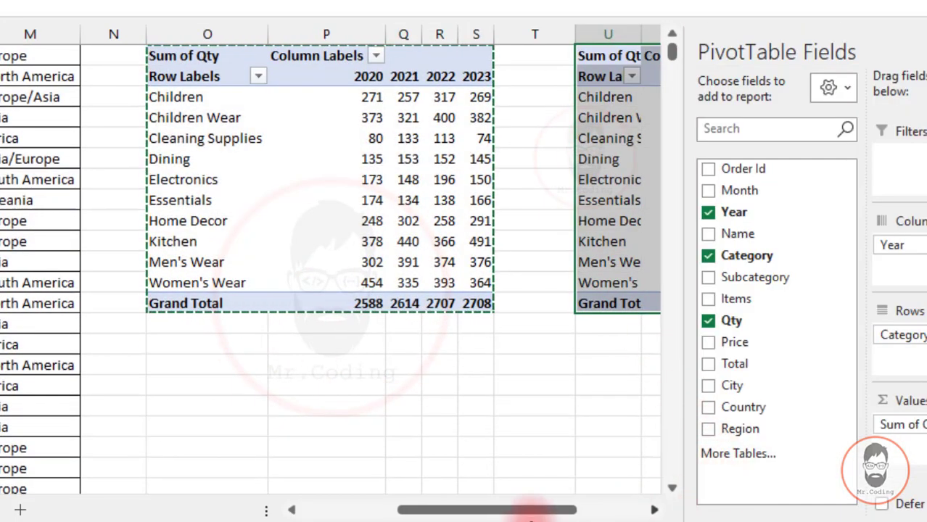
{"action": "left_click_drag", "start_coordinate": [513, 510], "coordinate": [595, 506]}
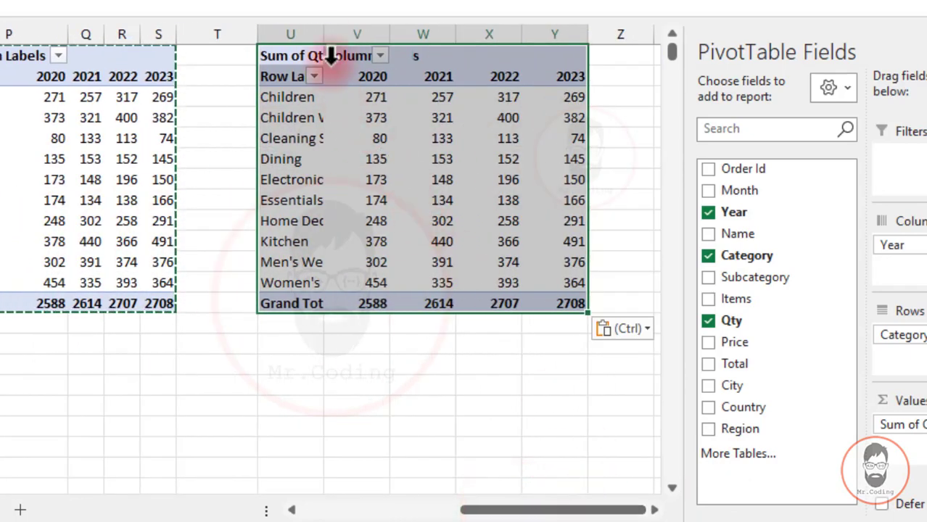
{"action": "left_click", "coordinate": [459, 109]}
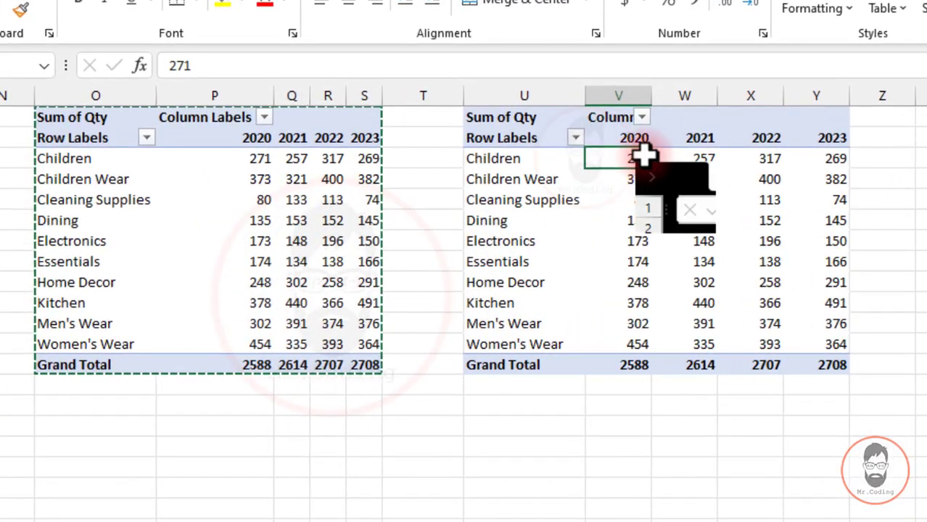
Show the duplicate PivotTable's quantities as Rank Largest to Smallest with Year as the base field, and check the Children row
{"action": "right_click", "coordinate": [639, 159]}
{"action": "mouse_move", "coordinate": [819, 419]}
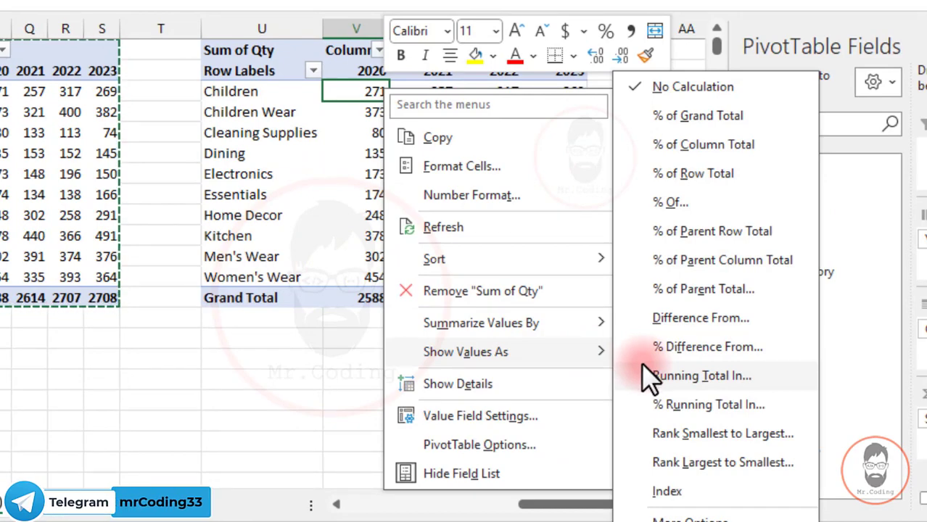
{"action": "left_click", "coordinate": [676, 462]}
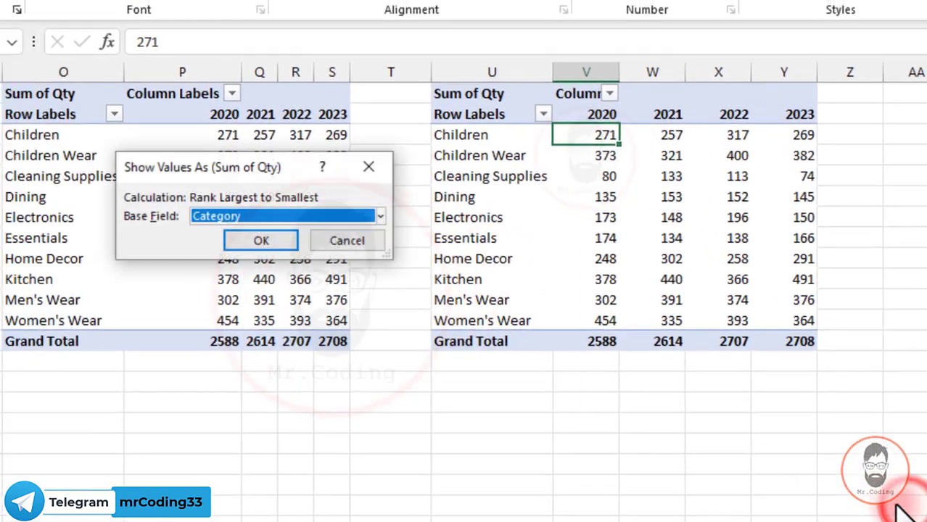
{"action": "left_click_drag", "start_coordinate": [246, 167], "coordinate": [274, 154]}
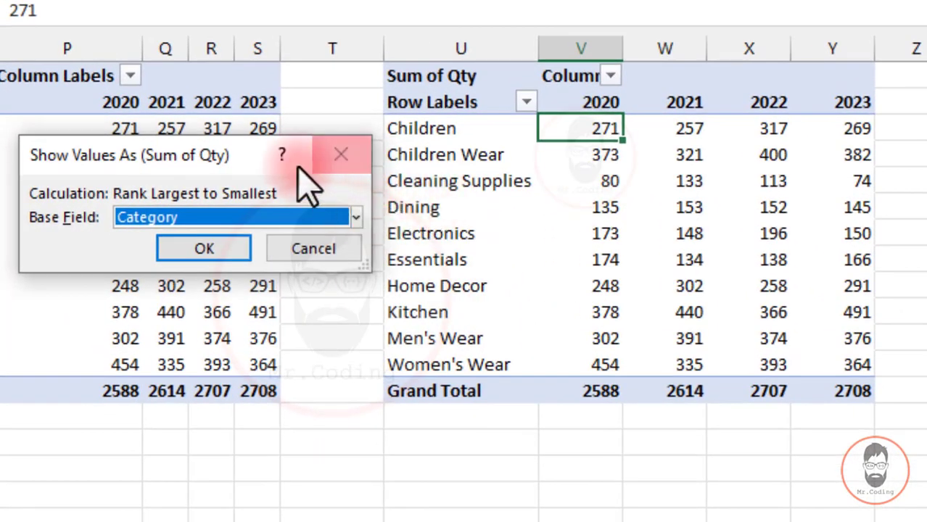
{"action": "left_click", "coordinate": [278, 218]}
{"action": "left_click", "coordinate": [266, 240]}
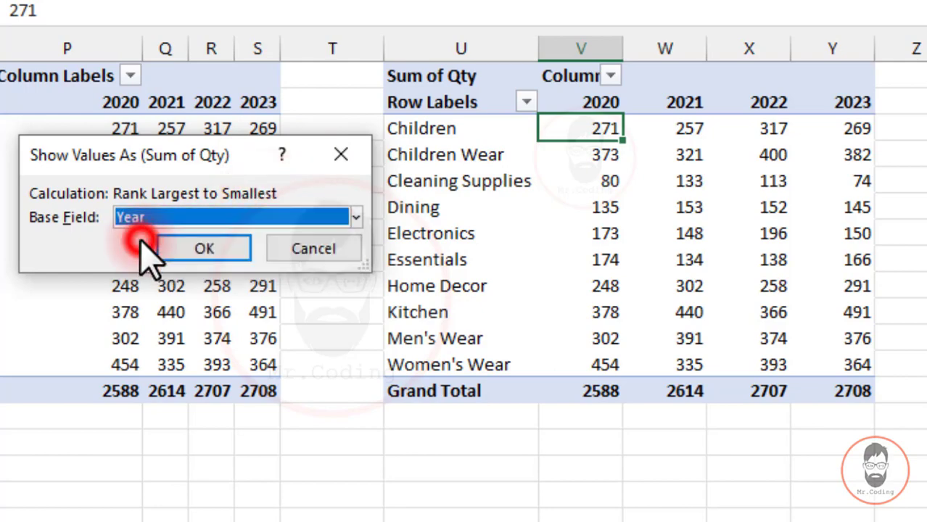
{"action": "left_click", "coordinate": [191, 249]}
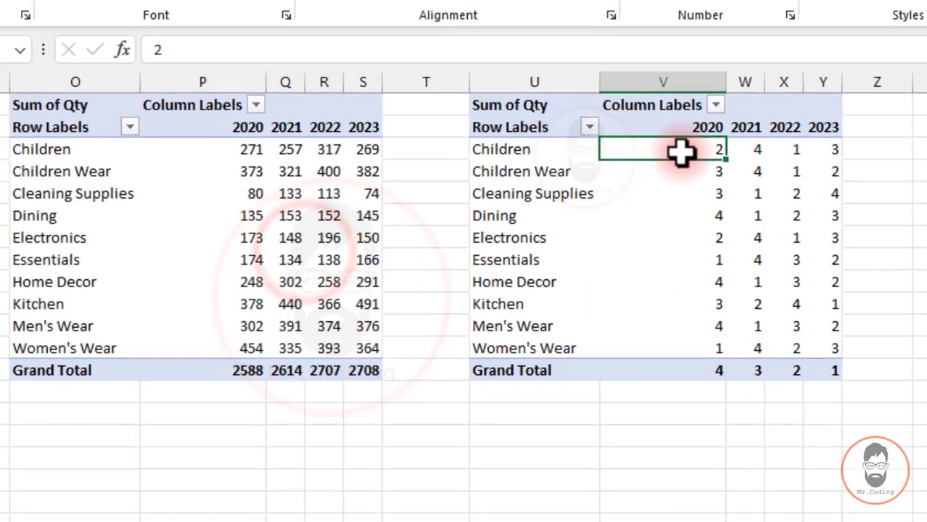
{"action": "left_click_drag", "start_coordinate": [683, 151], "coordinate": [828, 147]}
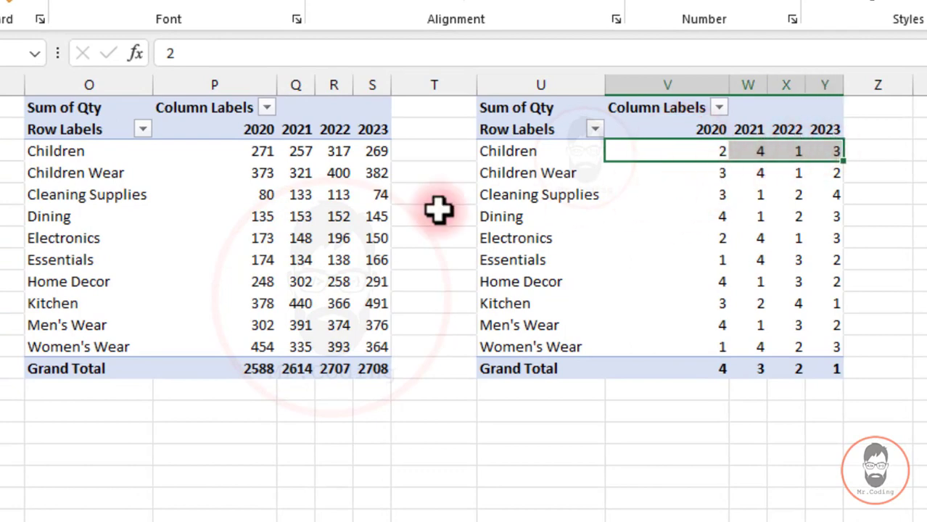
Compare the Children row's yearly quantities with their ranks in the duplicate PivotTable, and check the Dining row's ranks from 2020 to 2023
{"action": "left_click", "coordinate": [260, 156]}
{"action": "left_click", "coordinate": [337, 151]}
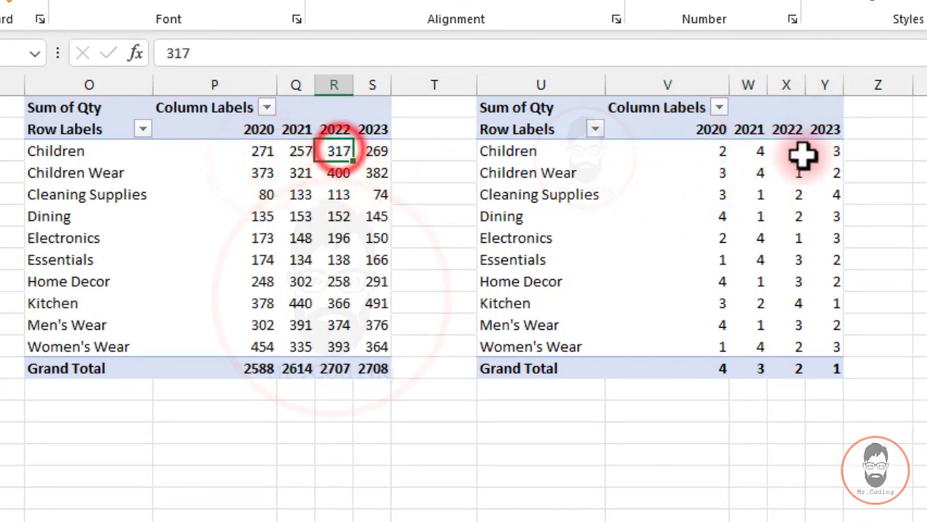
{"action": "left_click", "coordinate": [795, 153]}
{"action": "left_click", "coordinate": [721, 154]}
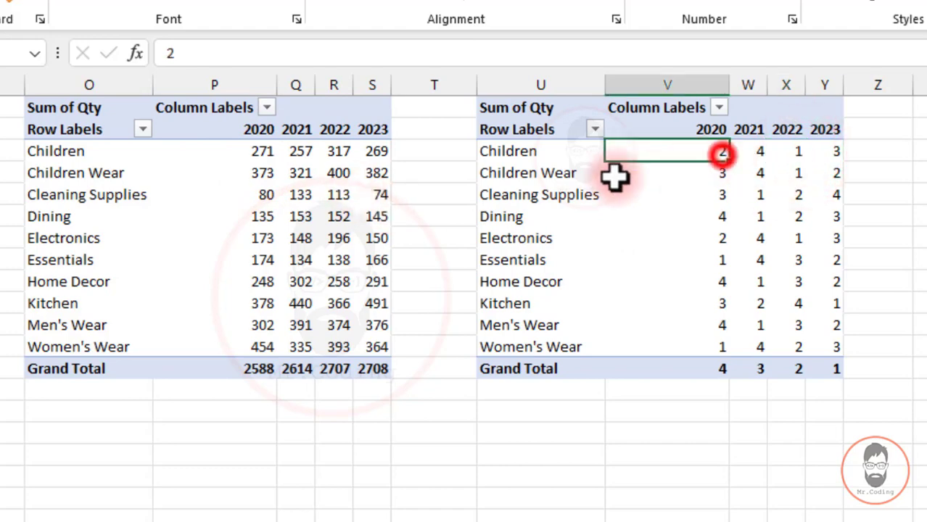
{"action": "left_click", "coordinate": [383, 152]}
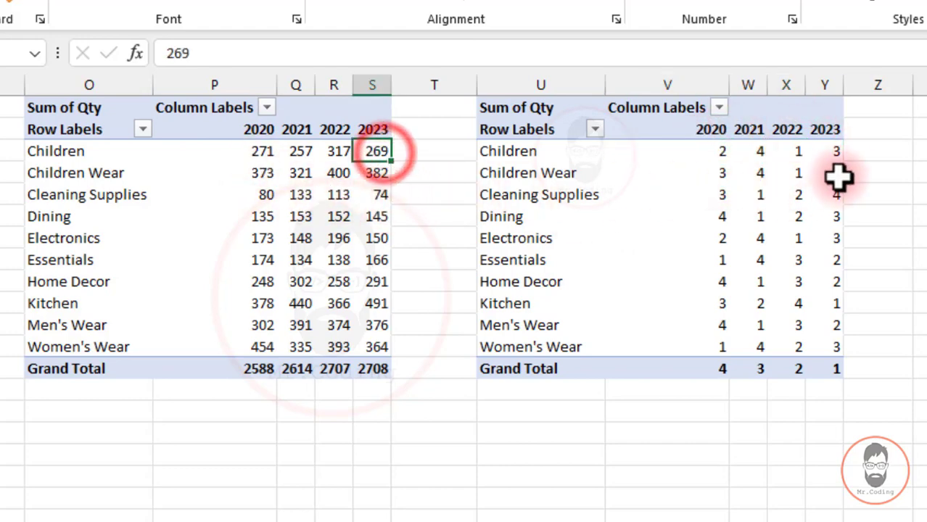
{"action": "left_click", "coordinate": [305, 150]}
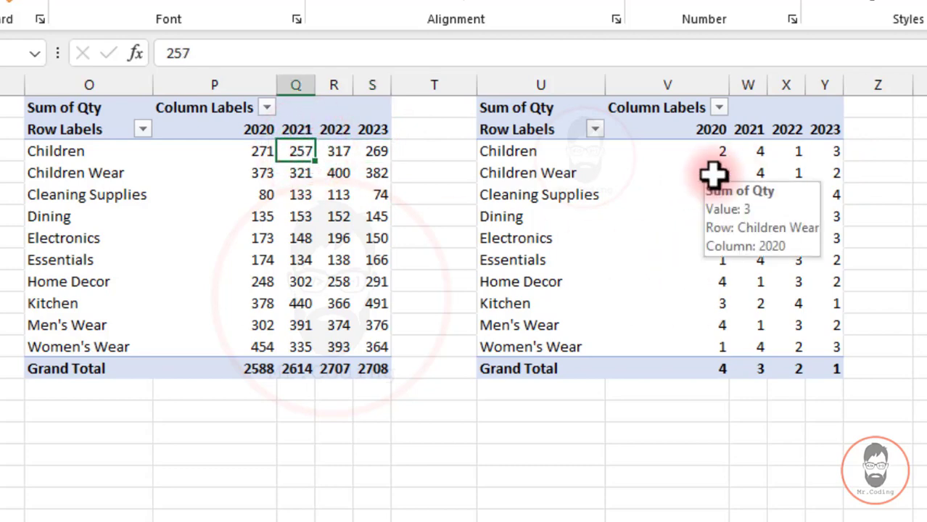
{"action": "left_click_drag", "start_coordinate": [724, 218], "coordinate": [824, 218]}
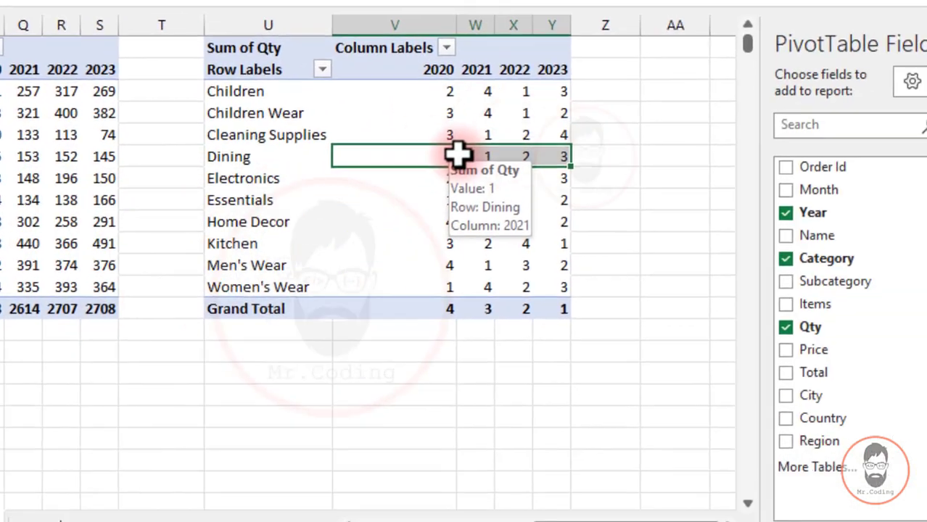
Review the Show Values As options for the ranked PivotTable's quantities, and return to the source sales data at column A
{"action": "right_click", "coordinate": [701, 174]}
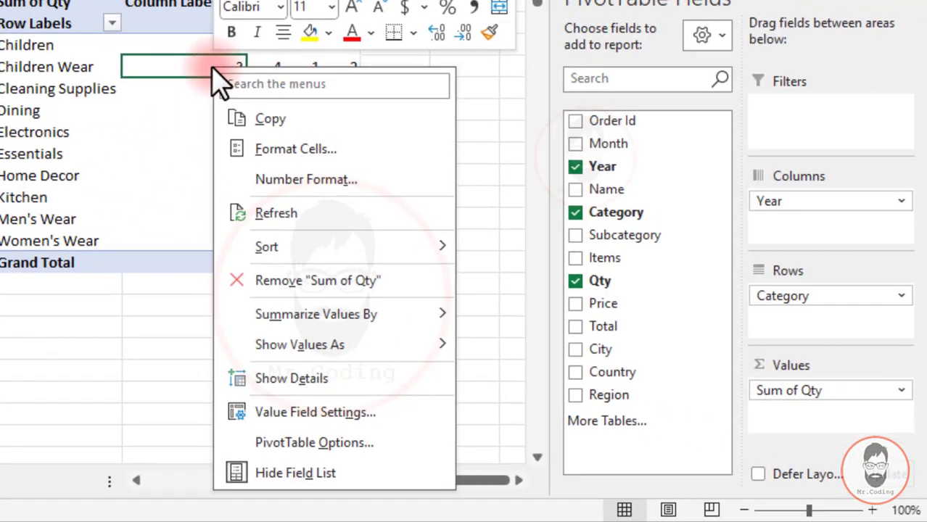
{"action": "mouse_move", "coordinate": [435, 347]}
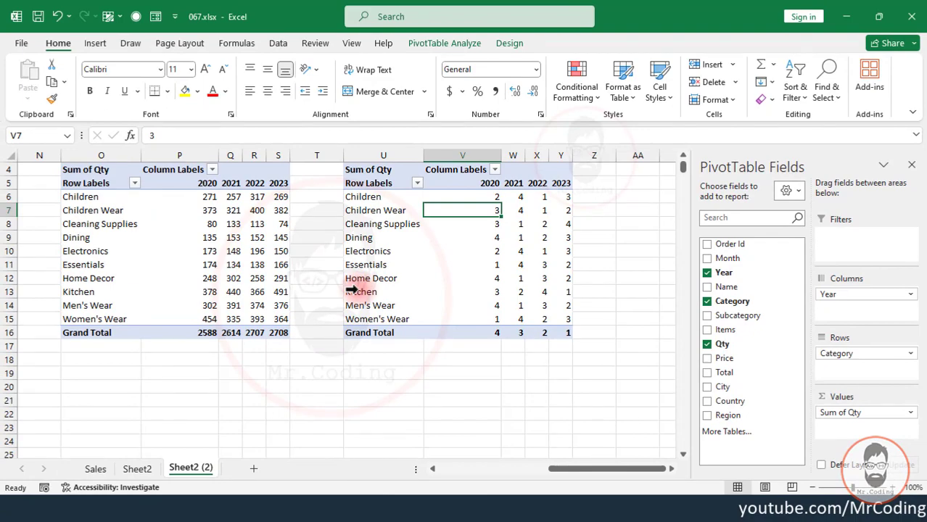
{"action": "left_click_drag", "start_coordinate": [588, 471], "coordinate": [478, 470]}
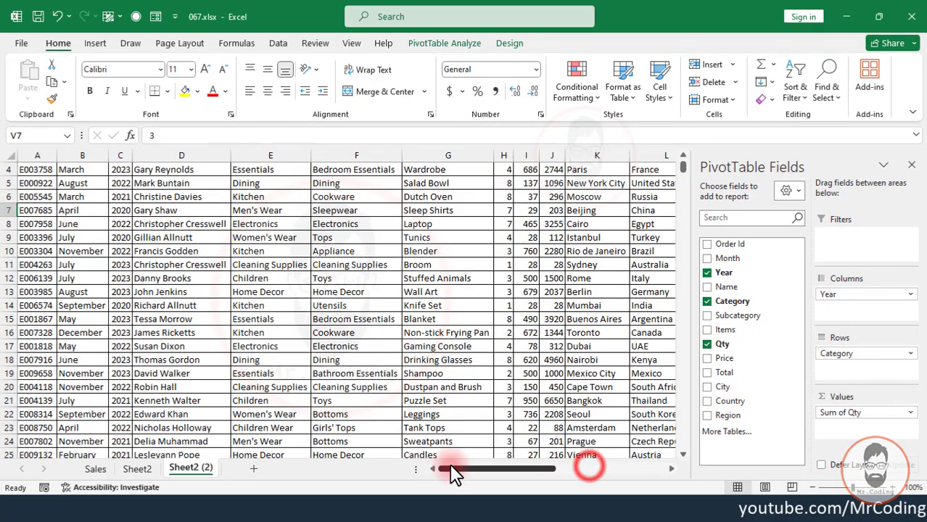